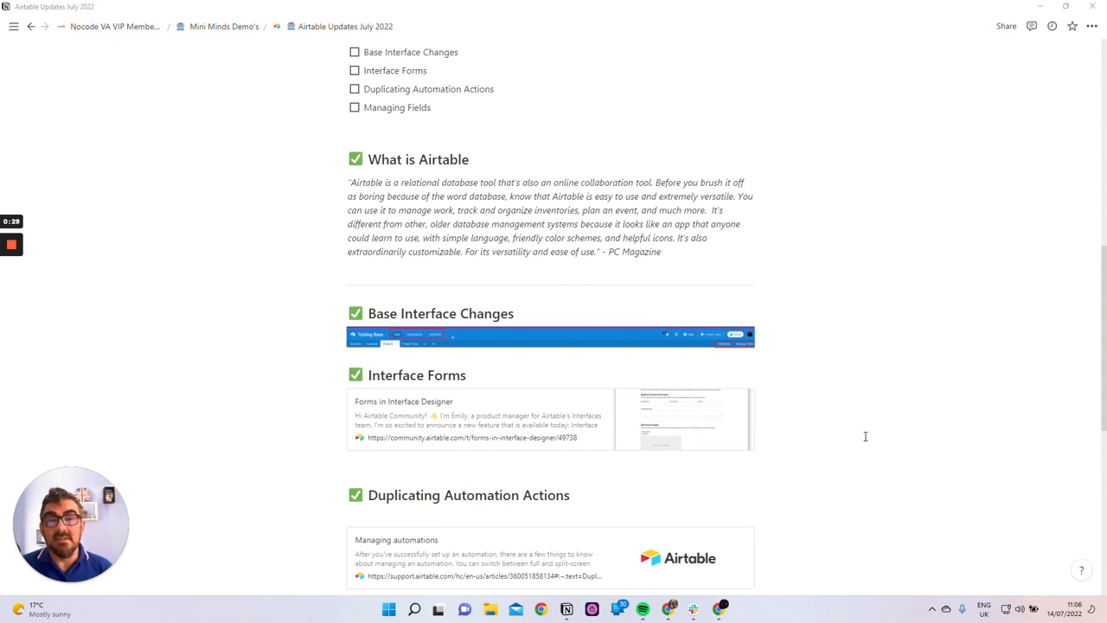
Read through the Airtable Updates July 2022 notes down to Managing Fields, and switch to the Airtable base
scroll(865, 436, "down", 1)
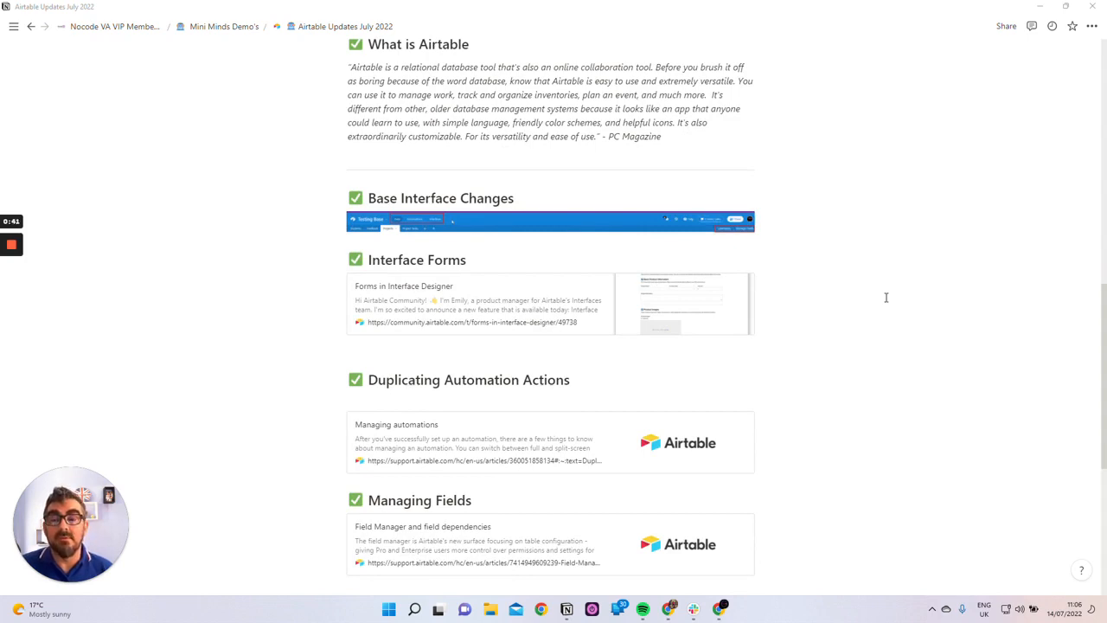
scroll(886, 297, "down", 1)
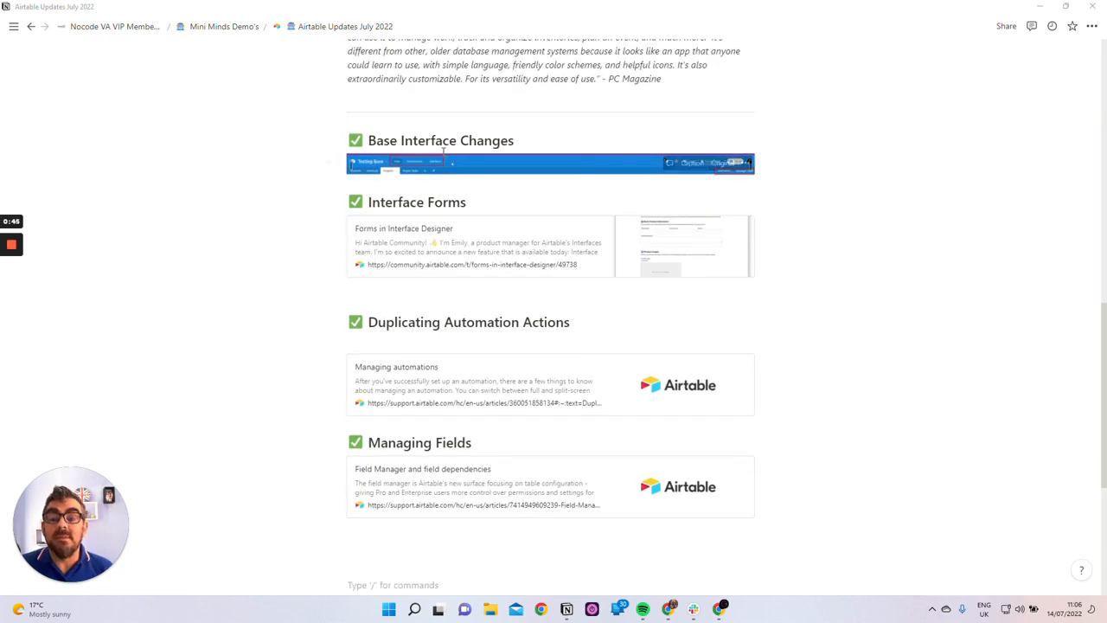
left_click(1042, 7)
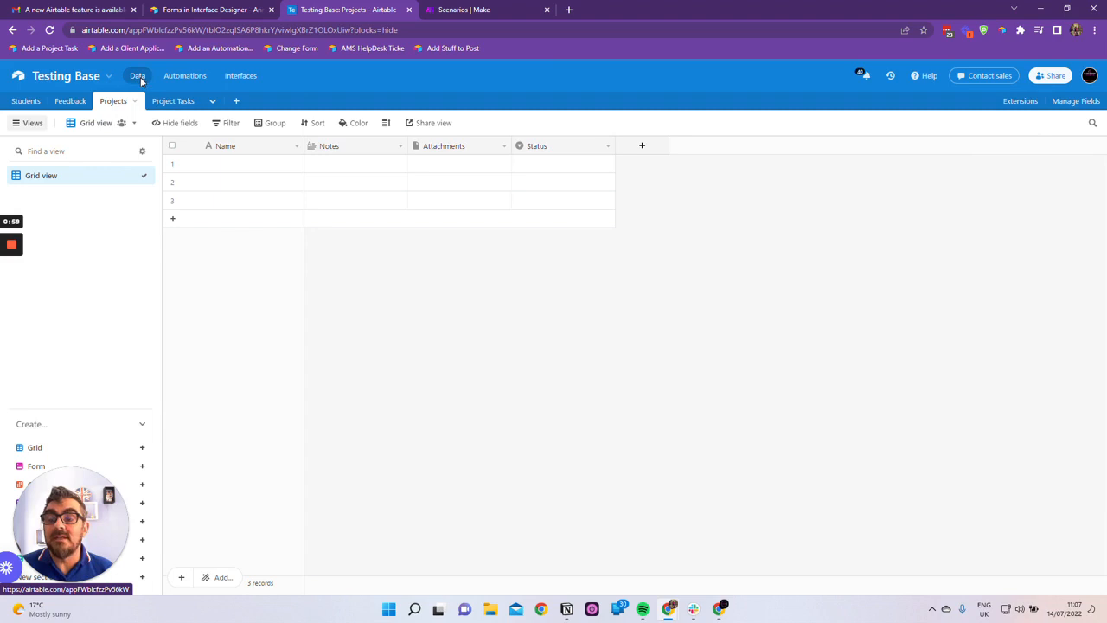
View Testing Base's Automations, Interfaces and base guide, and return to the Projects table's data
left_click(186, 77)
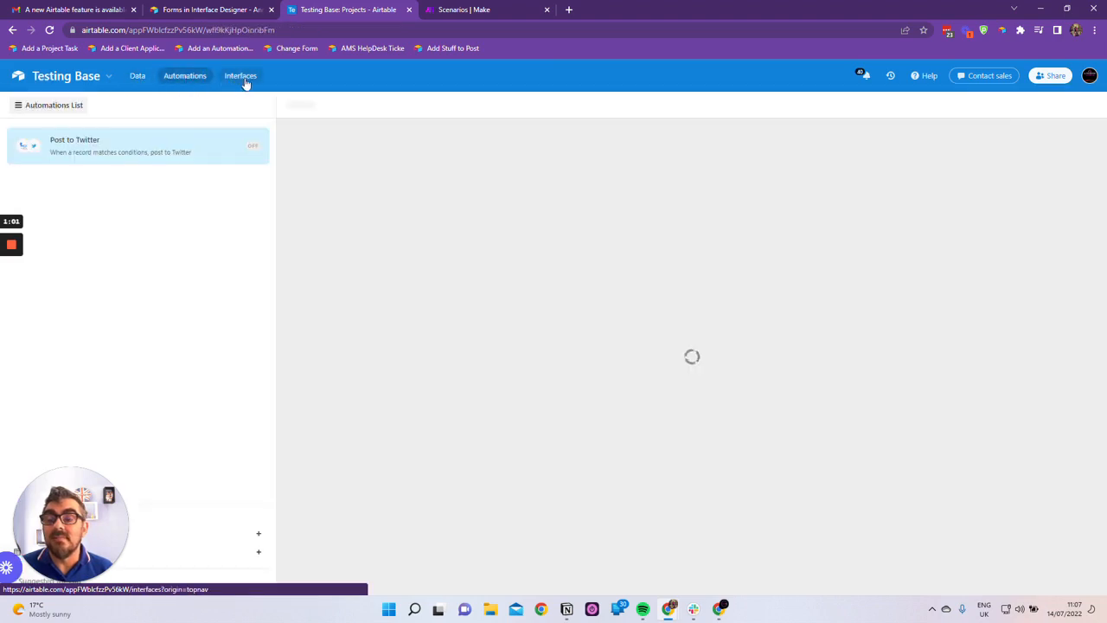
left_click(242, 77)
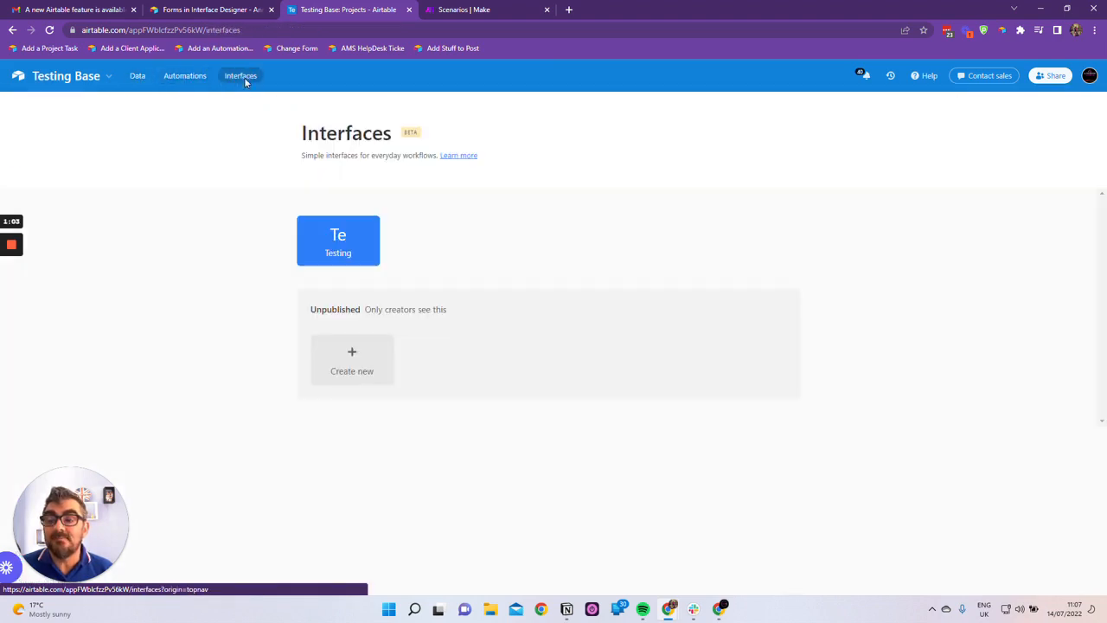
left_click(101, 78)
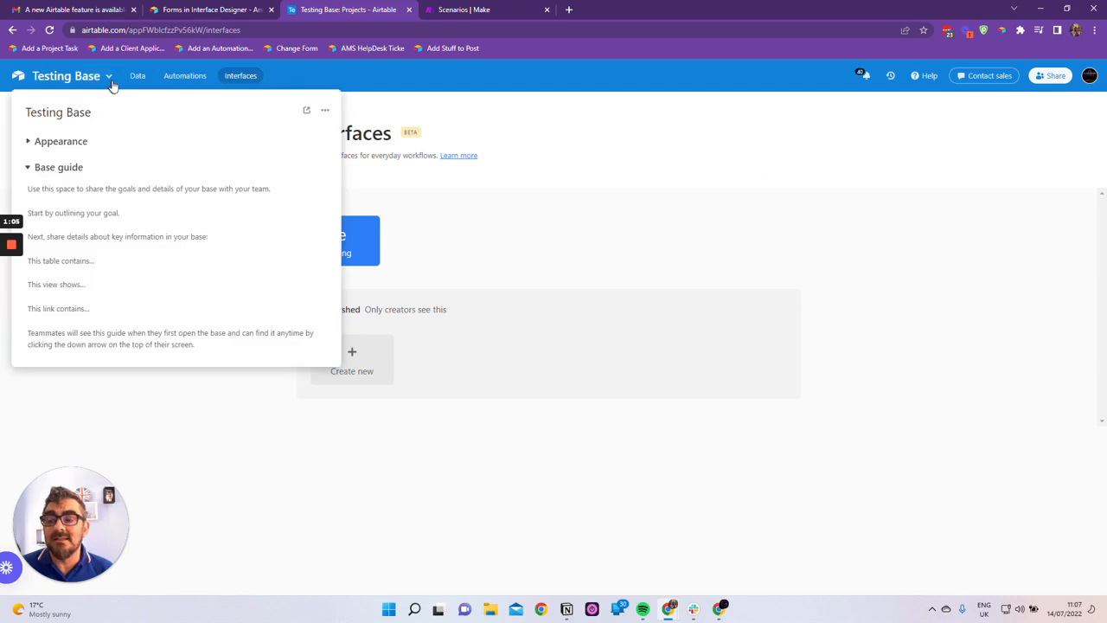
left_click(346, 77)
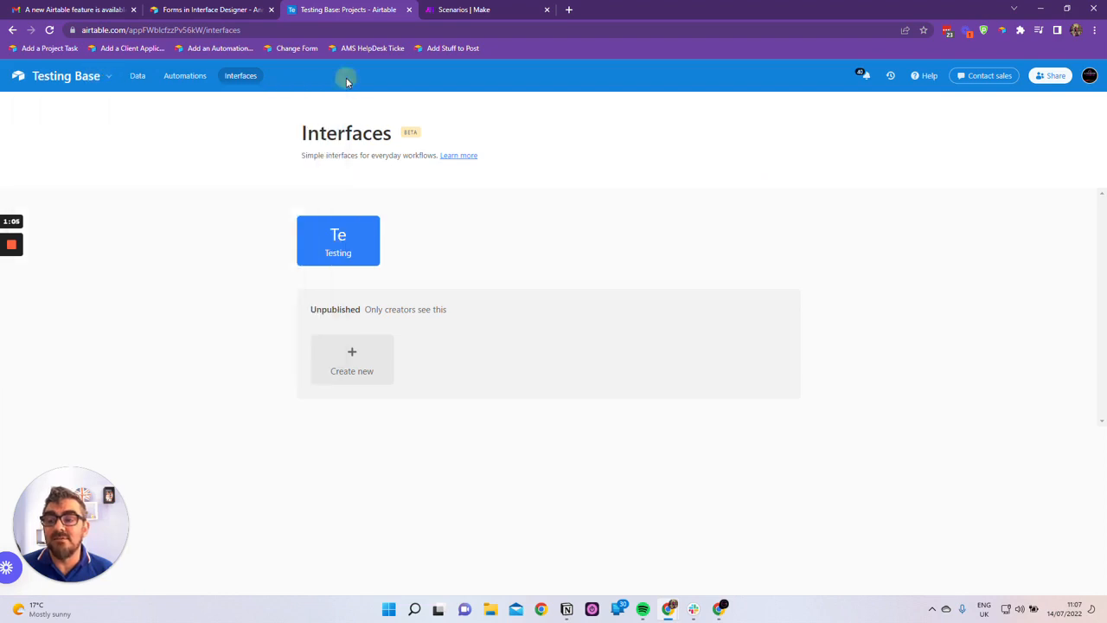
left_click(137, 76)
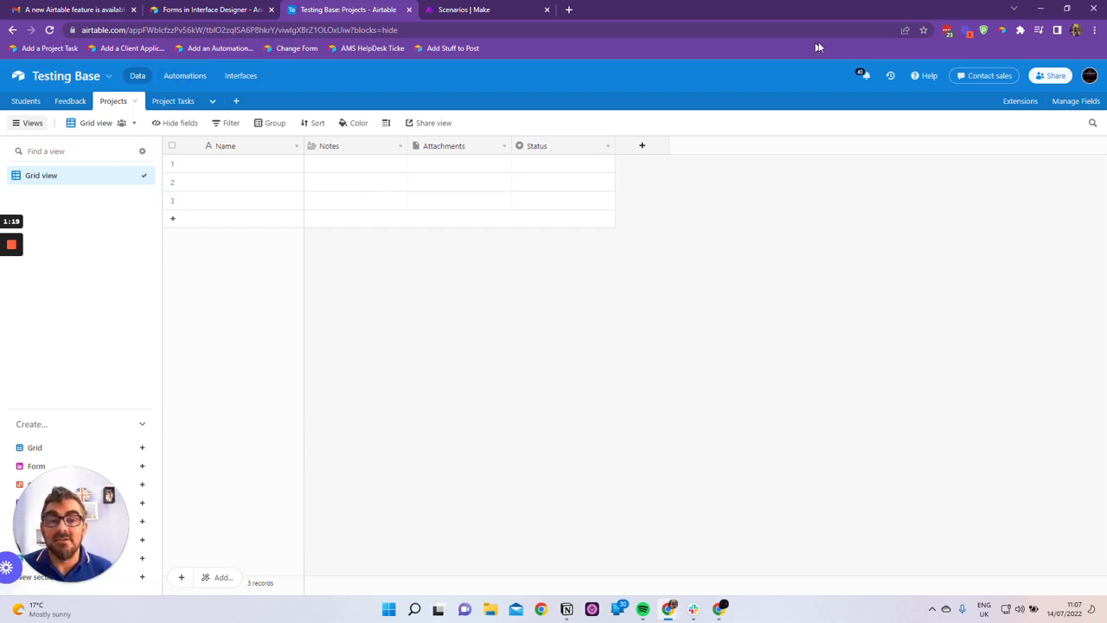
Review the update topics in the Notion notes, and return to Airtable
left_click(567, 610)
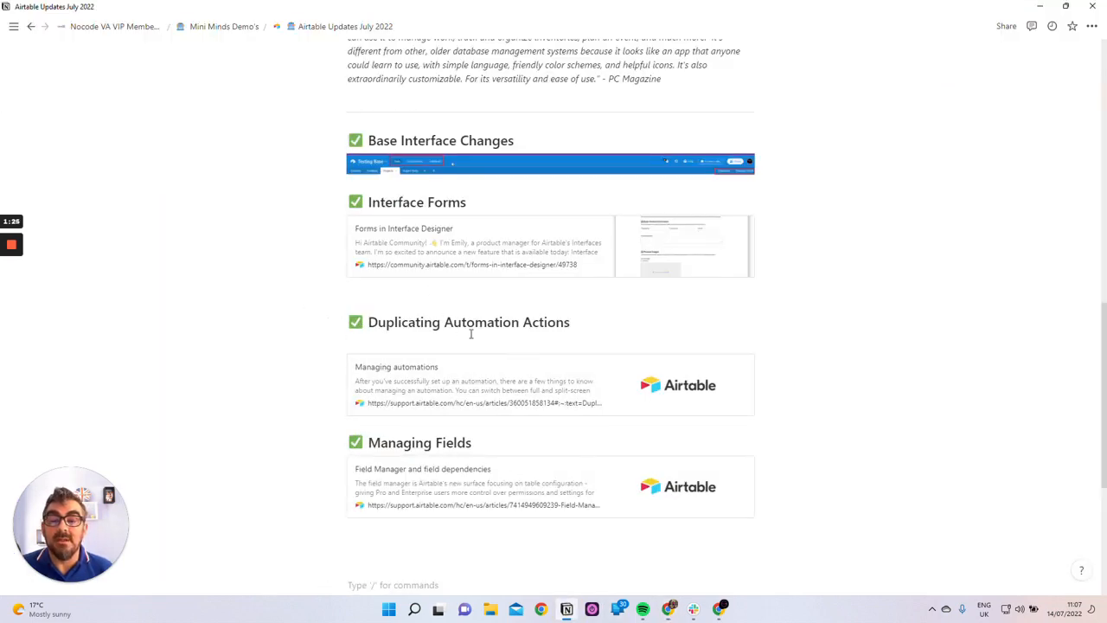
scroll(473, 333, "up", 1)
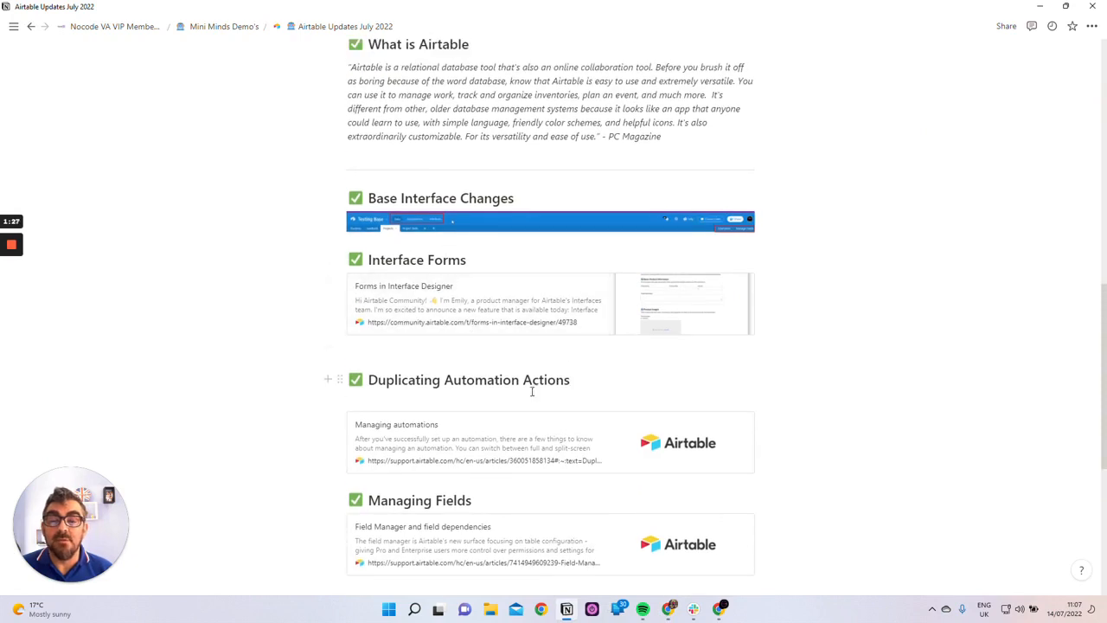
left_click(1039, 9)
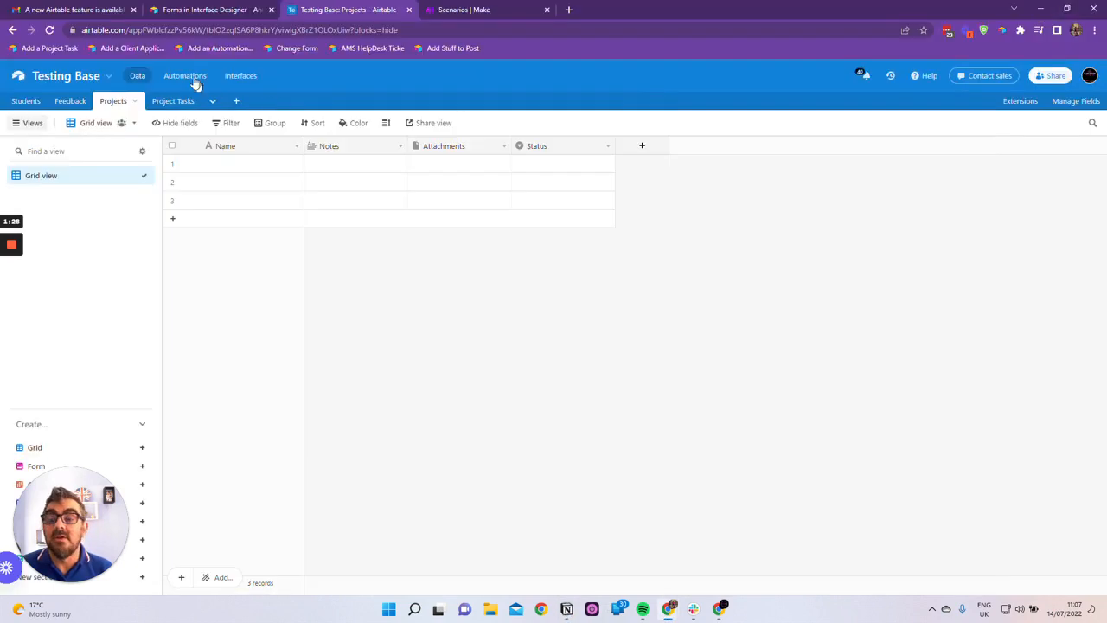
Duplicate the Twitter: Post tweet action in the Post to Twitter automation
left_click(184, 76)
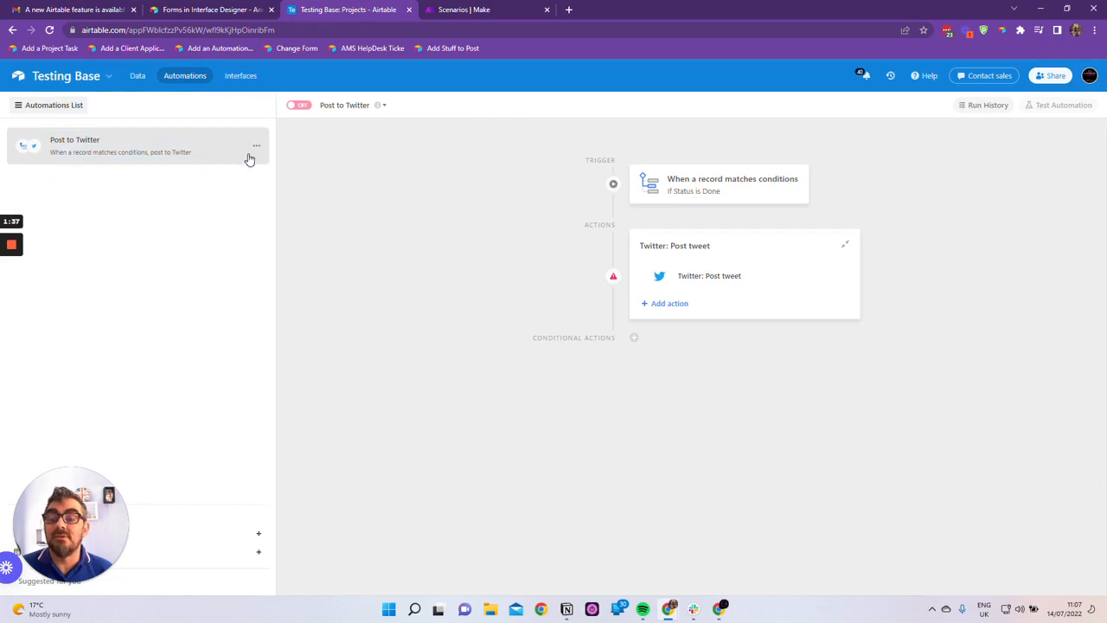
left_click(257, 147)
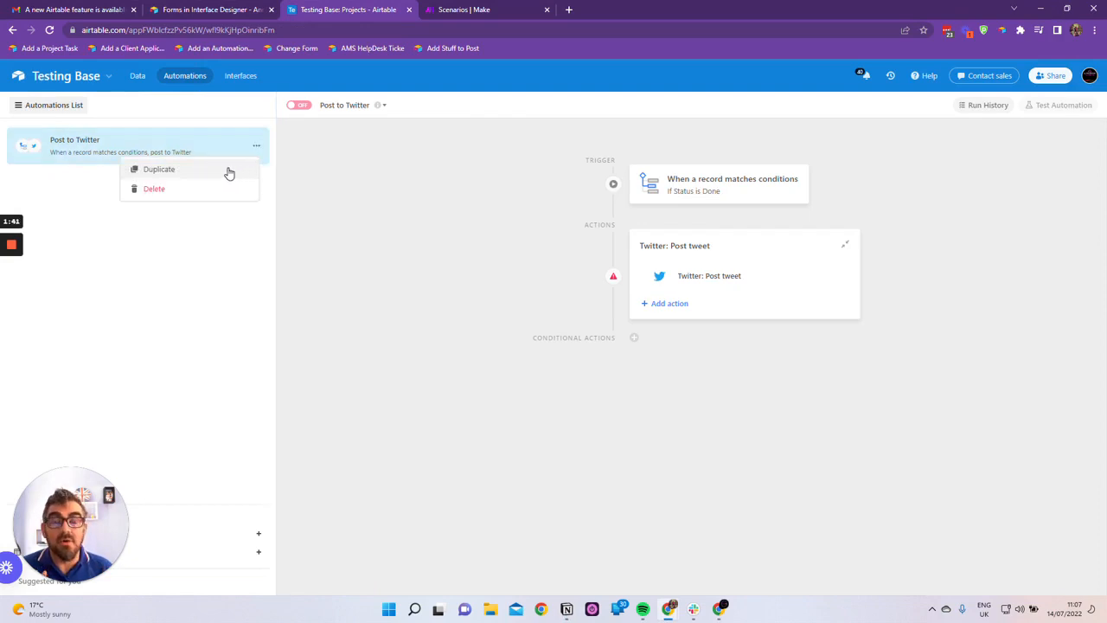
left_click(415, 368)
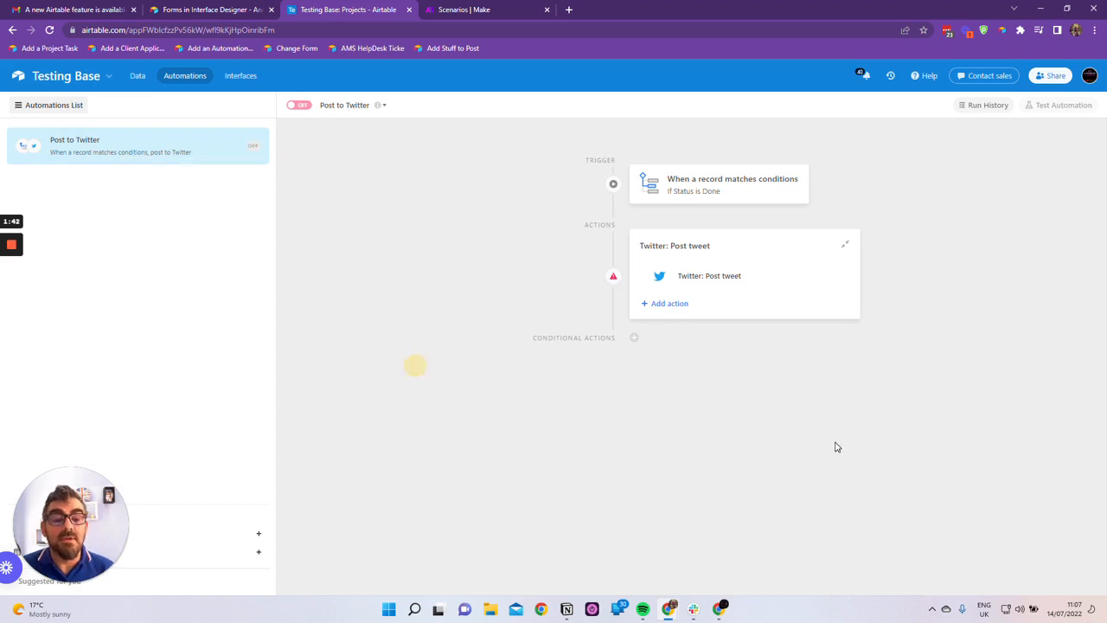
left_click(827, 276)
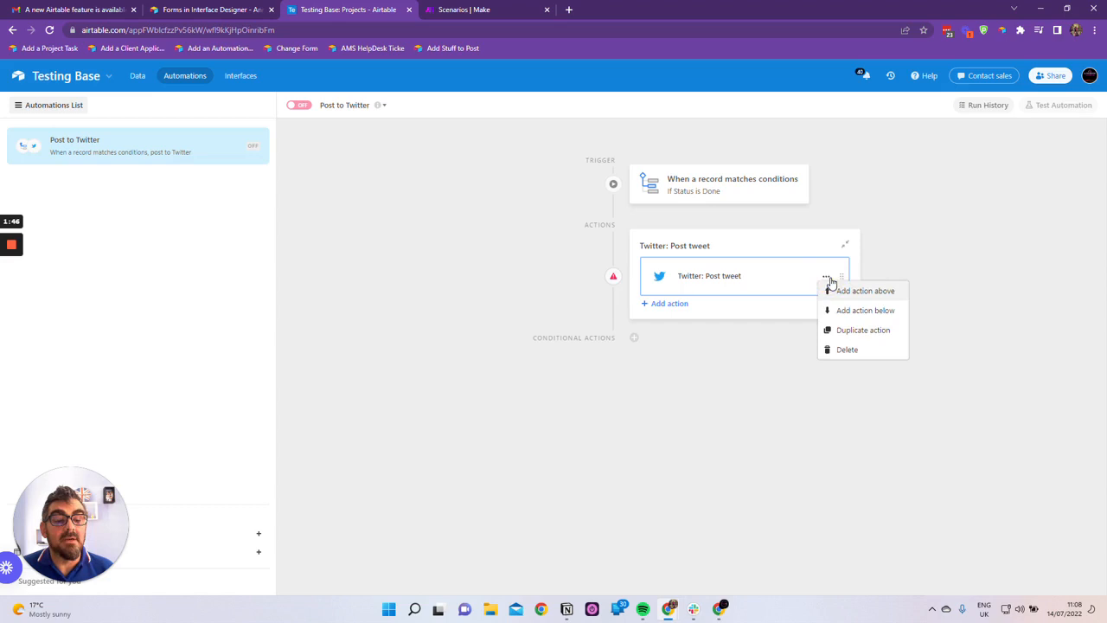
left_click(865, 331)
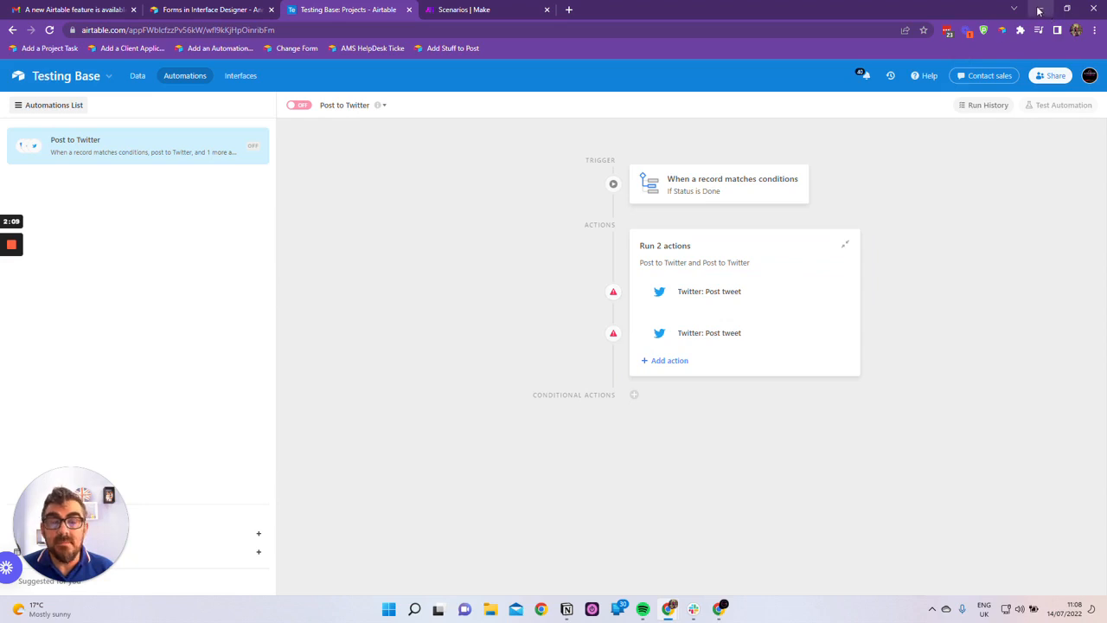
Check the Notion notes, and return to Airtable to view the Projects table's field types in the field manager
left_click(566, 609)
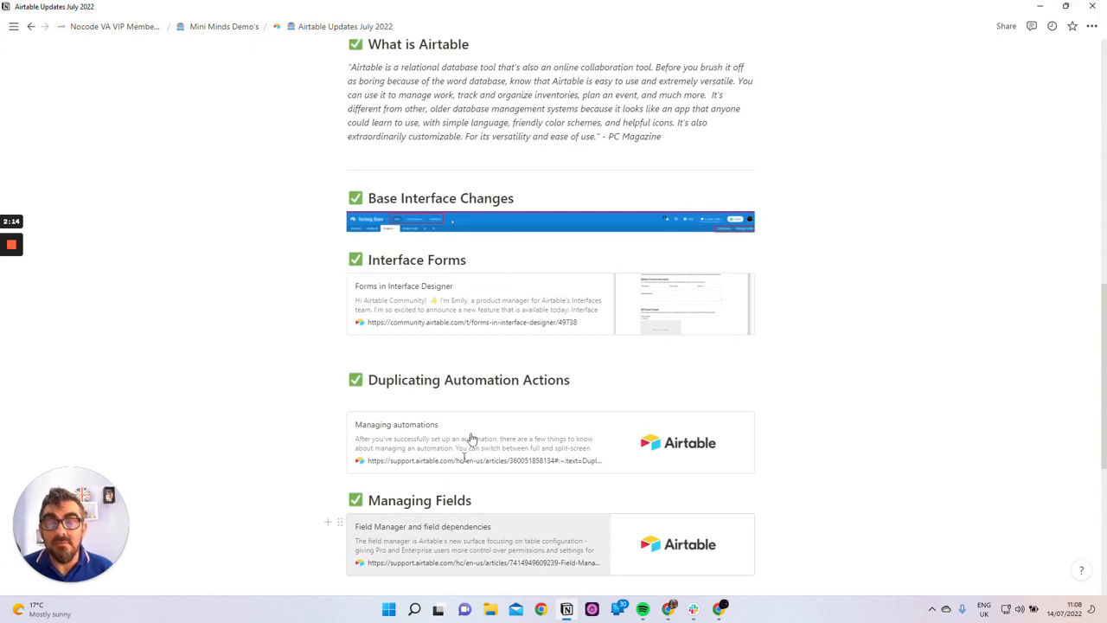
left_click(1040, 6)
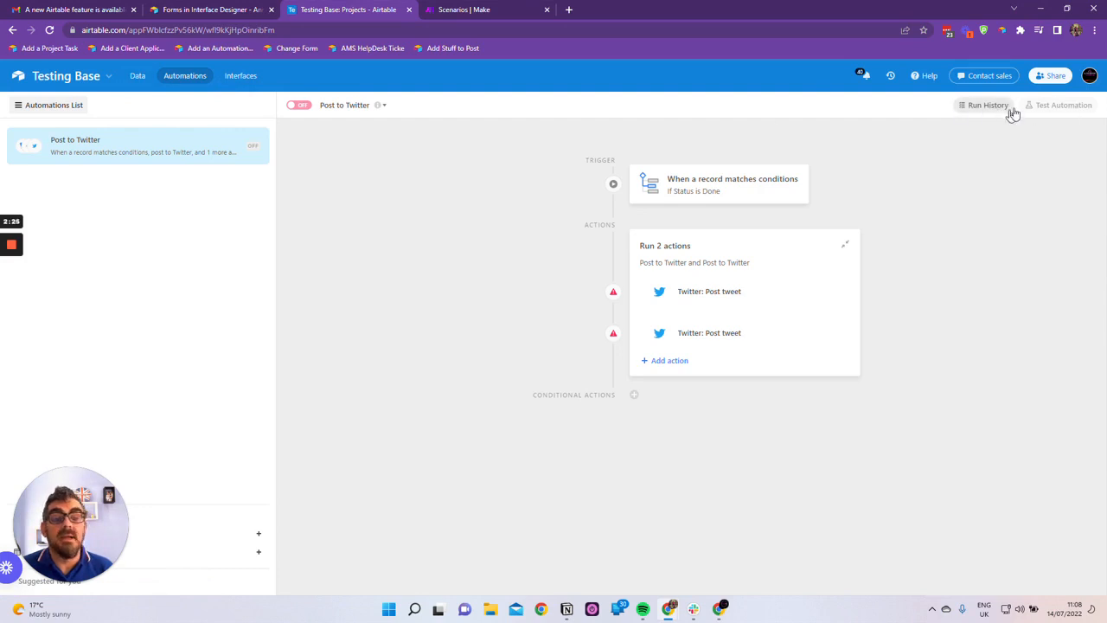
left_click(136, 77)
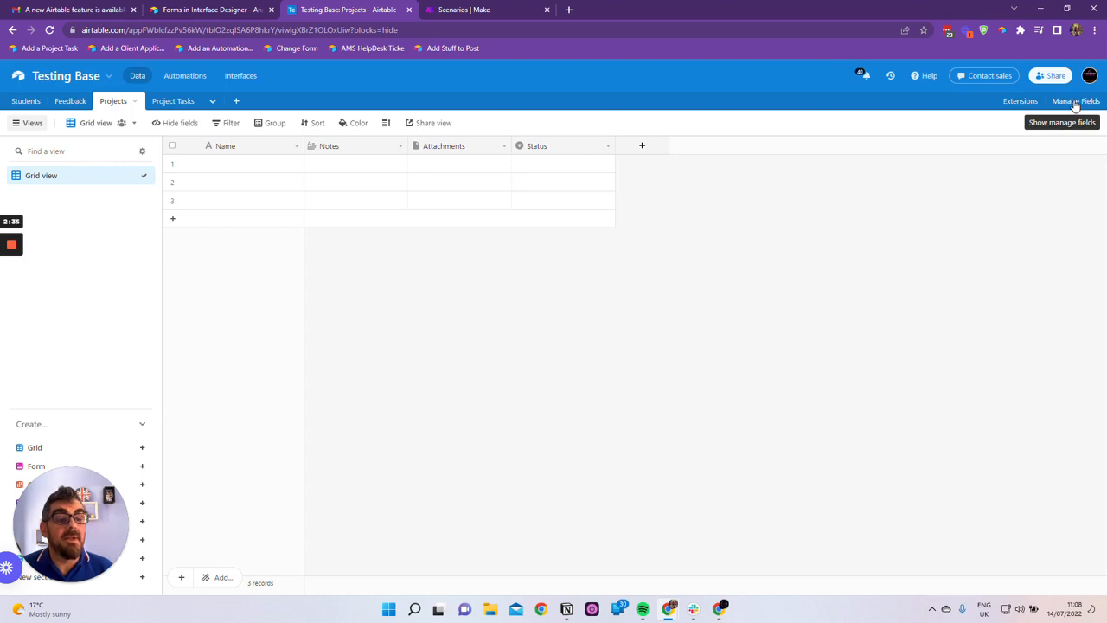
left_click(1076, 103)
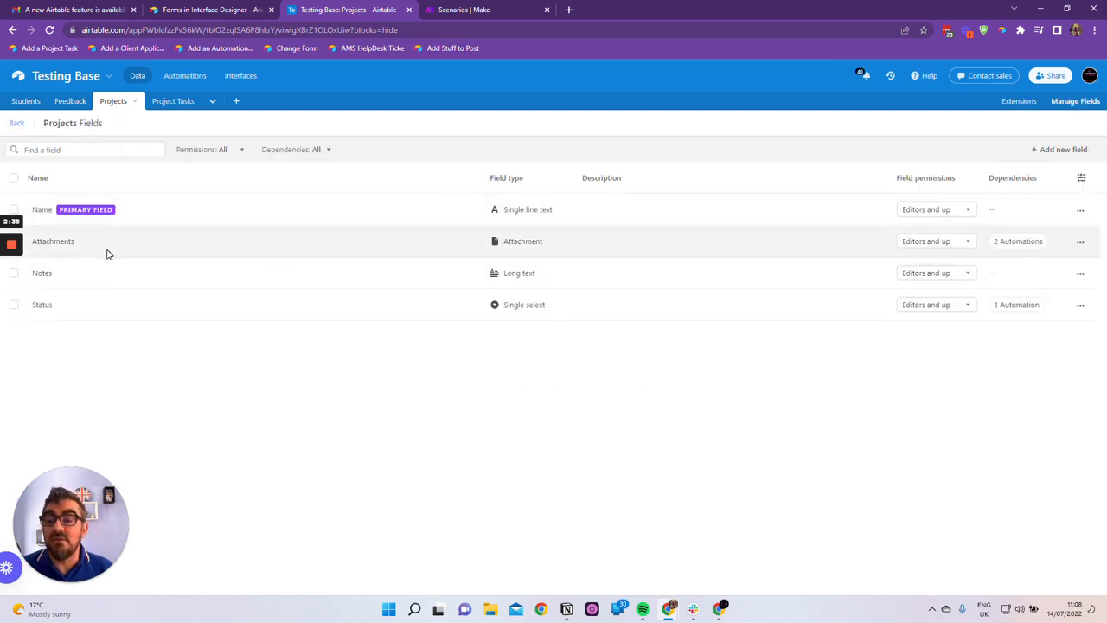
left_click(635, 210)
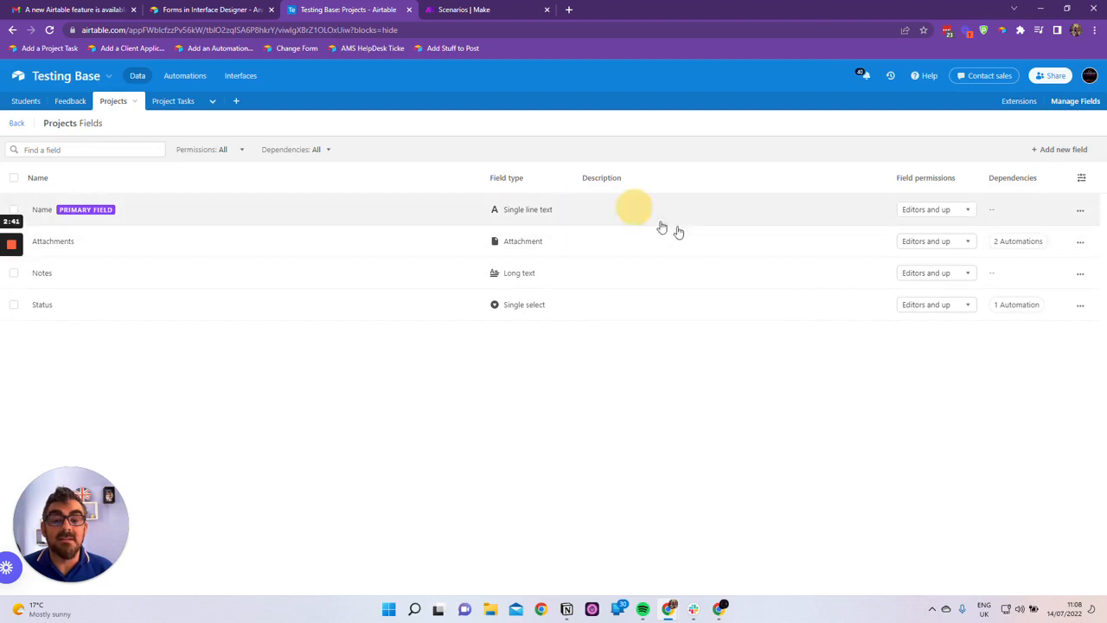
left_click(630, 266)
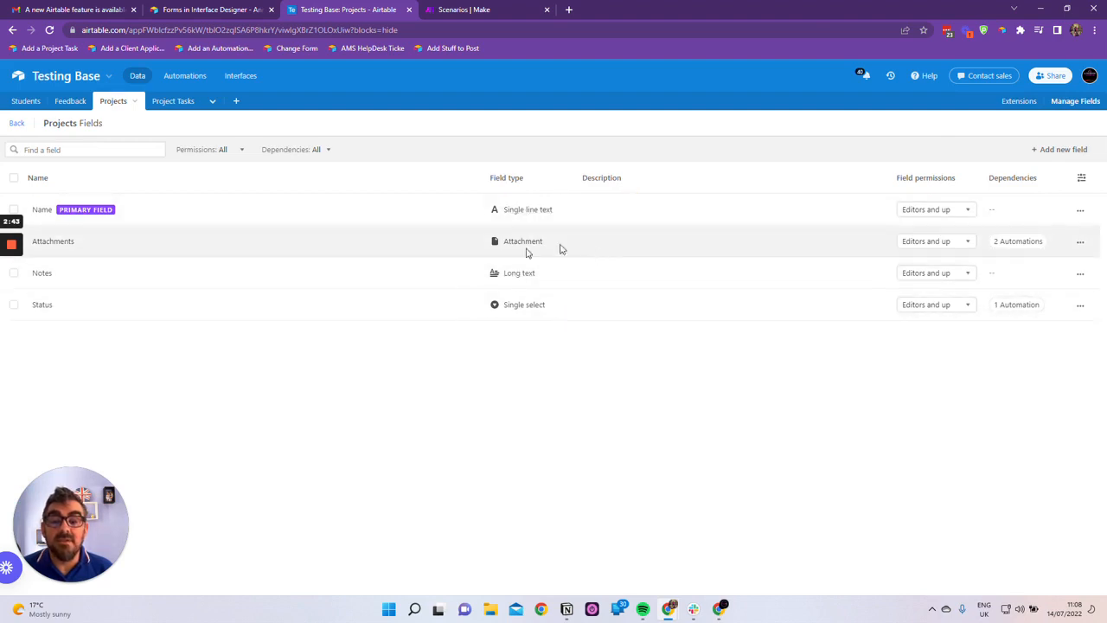
Examine the permission options for the Projects table's Name field and the dependencies of its Attachments field
left_click(961, 215)
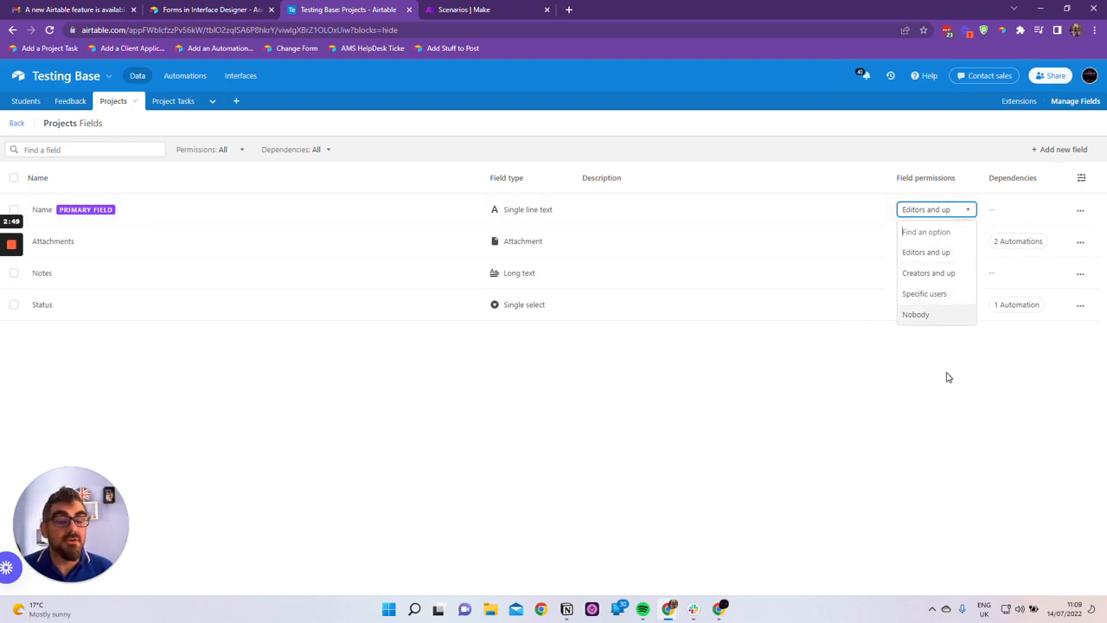
left_click(949, 381)
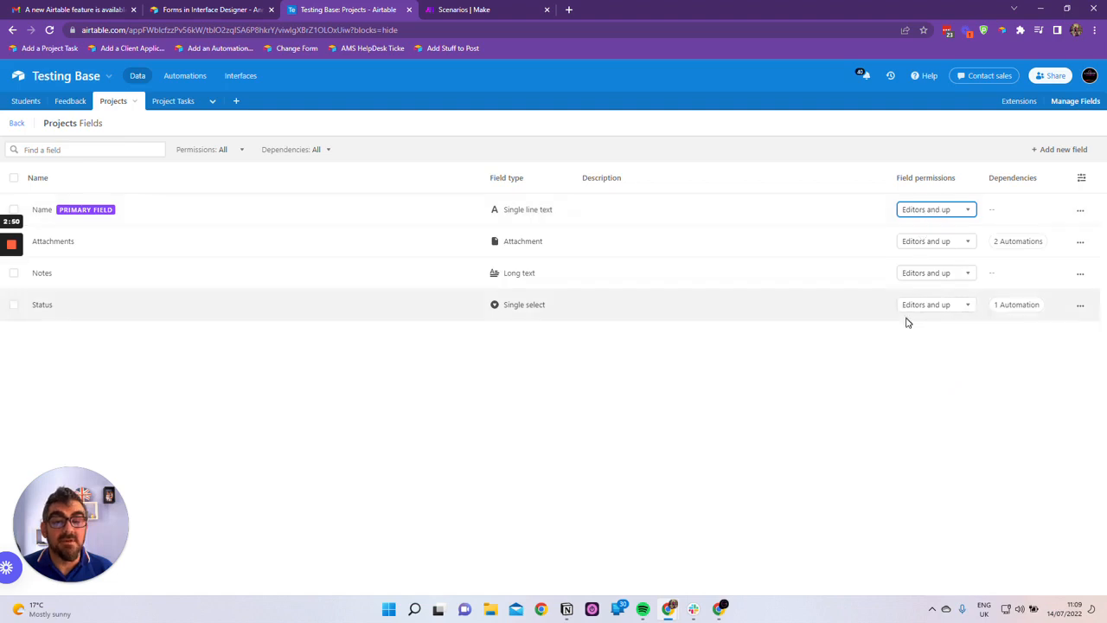
left_click(948, 212)
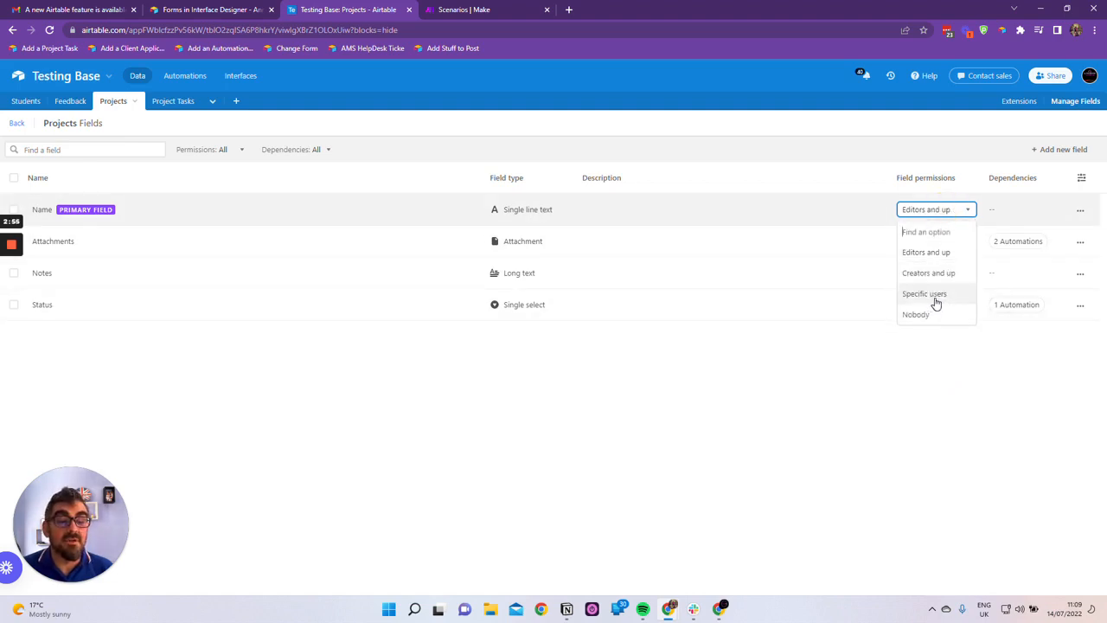
left_click(906, 418)
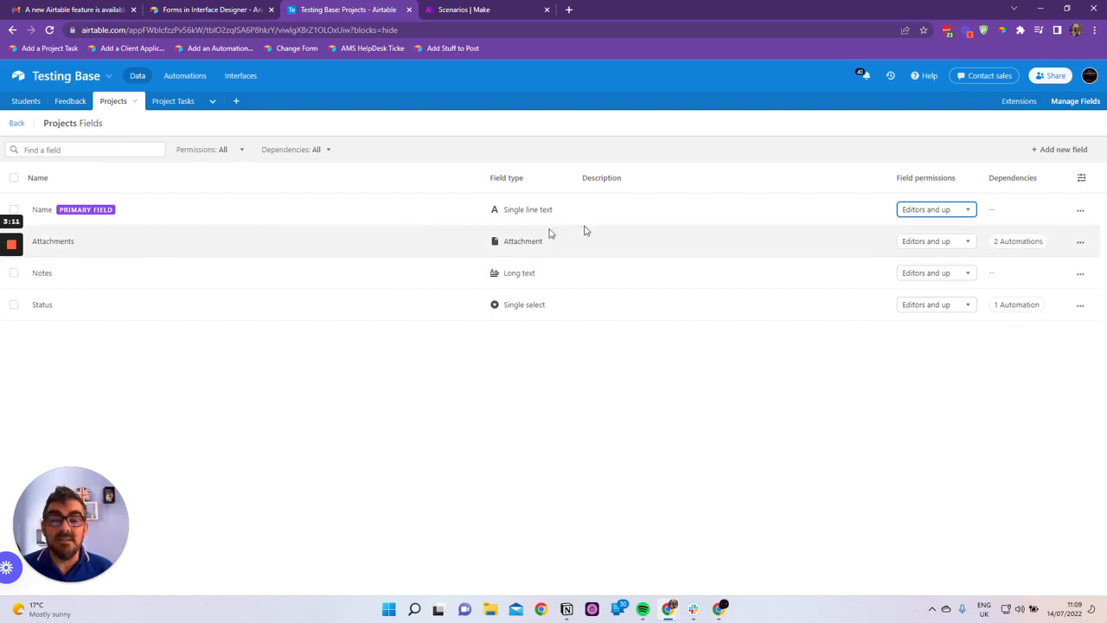
left_click(1019, 242)
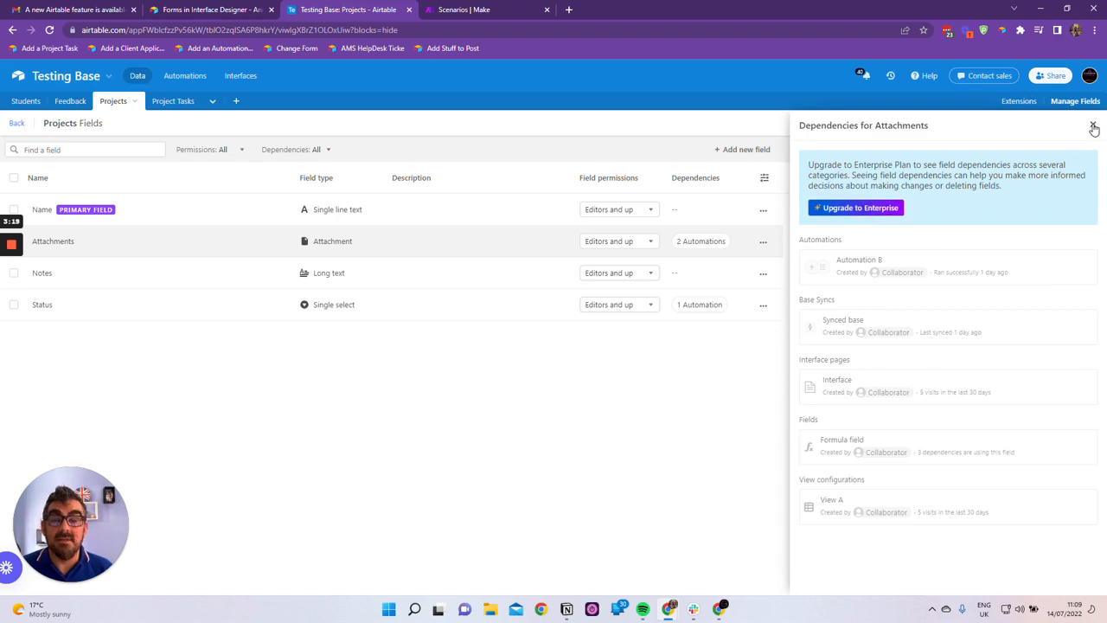
left_click(1093, 125)
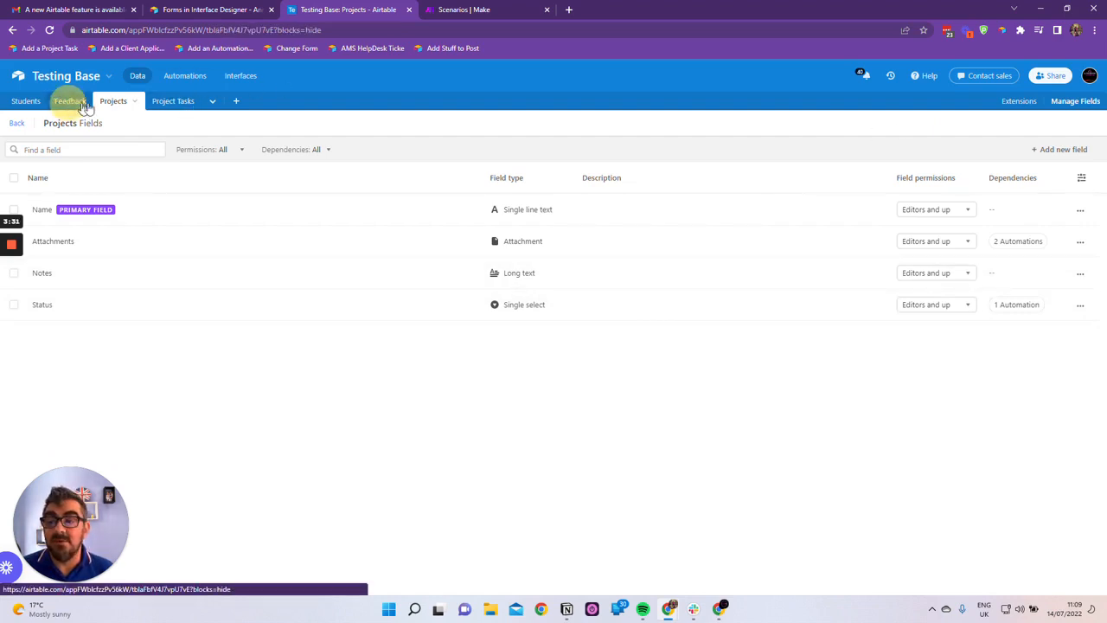
View the field lists of the Feedback and Students tables, consulting the Notion notes in between
left_click(70, 102)
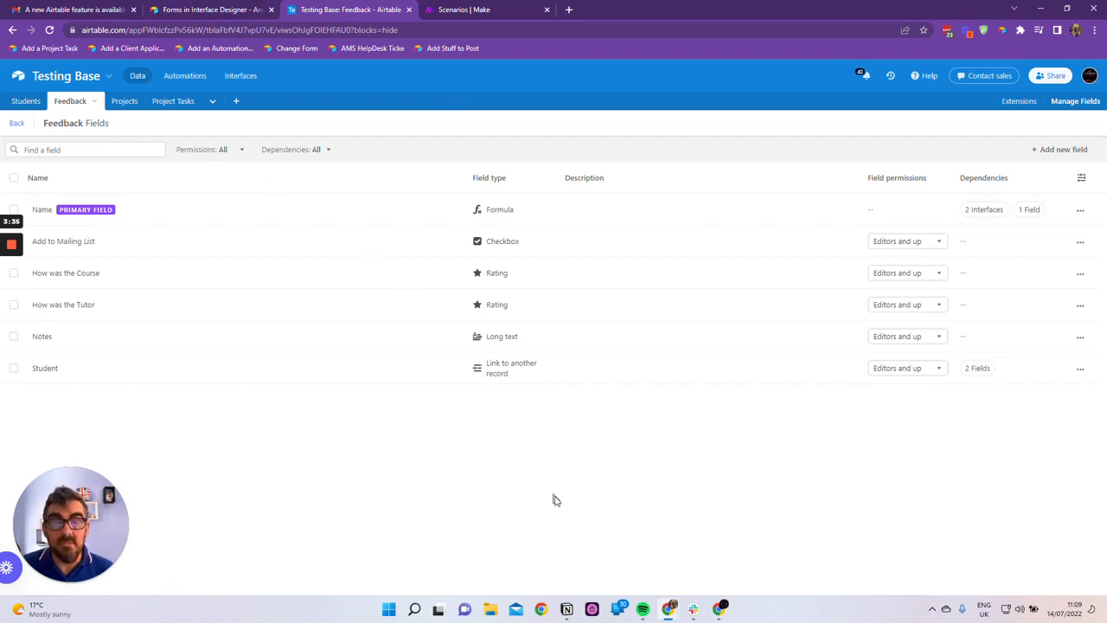
left_click(566, 609)
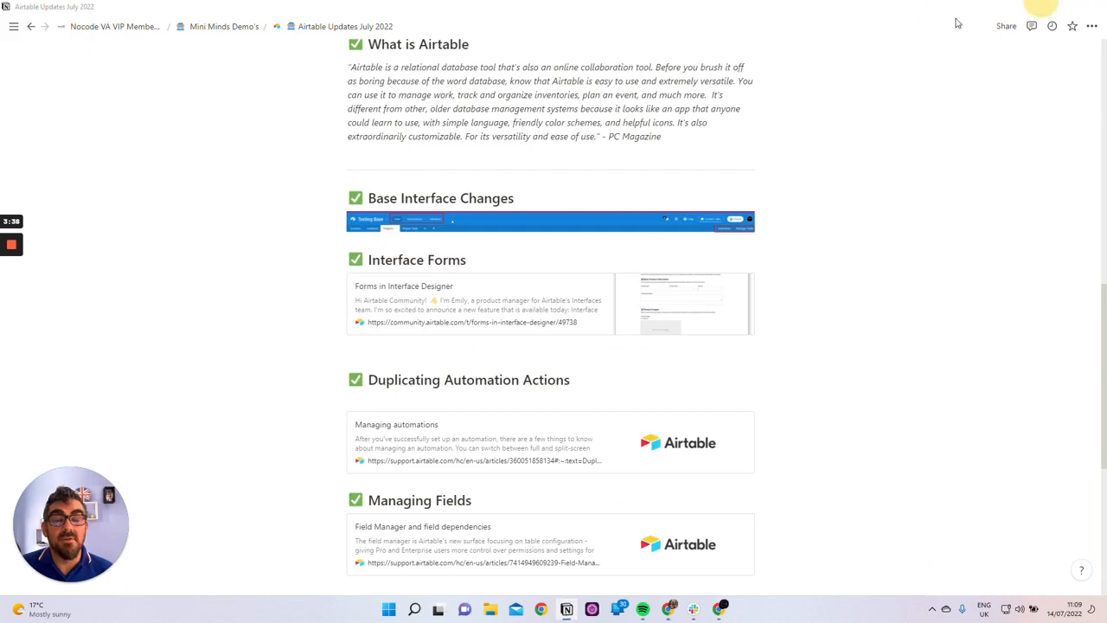
left_click(1042, 6)
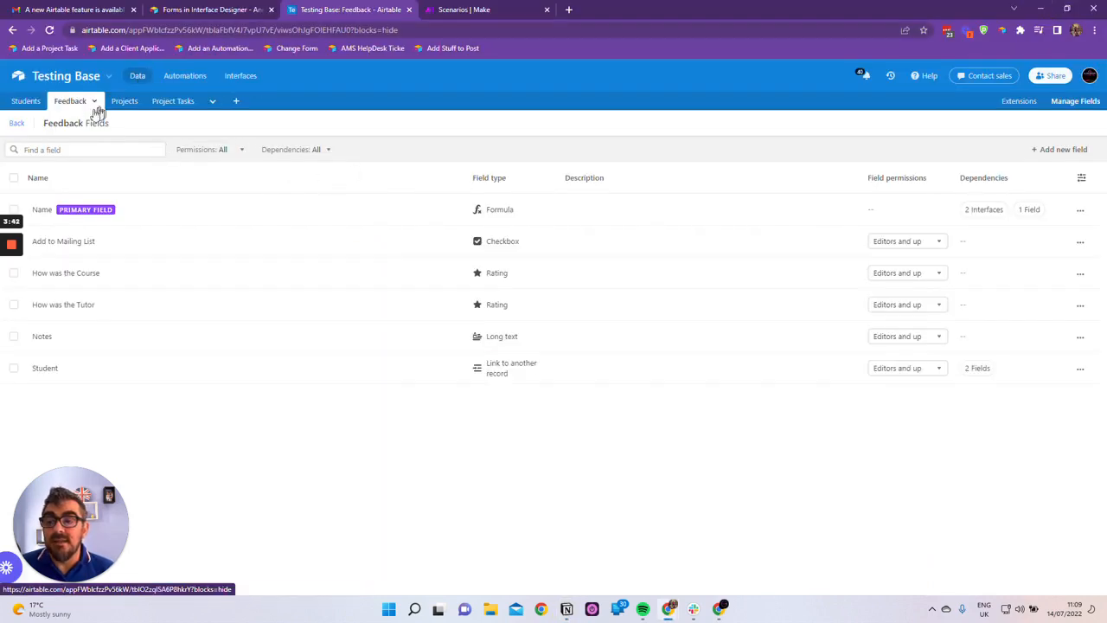
left_click(23, 102)
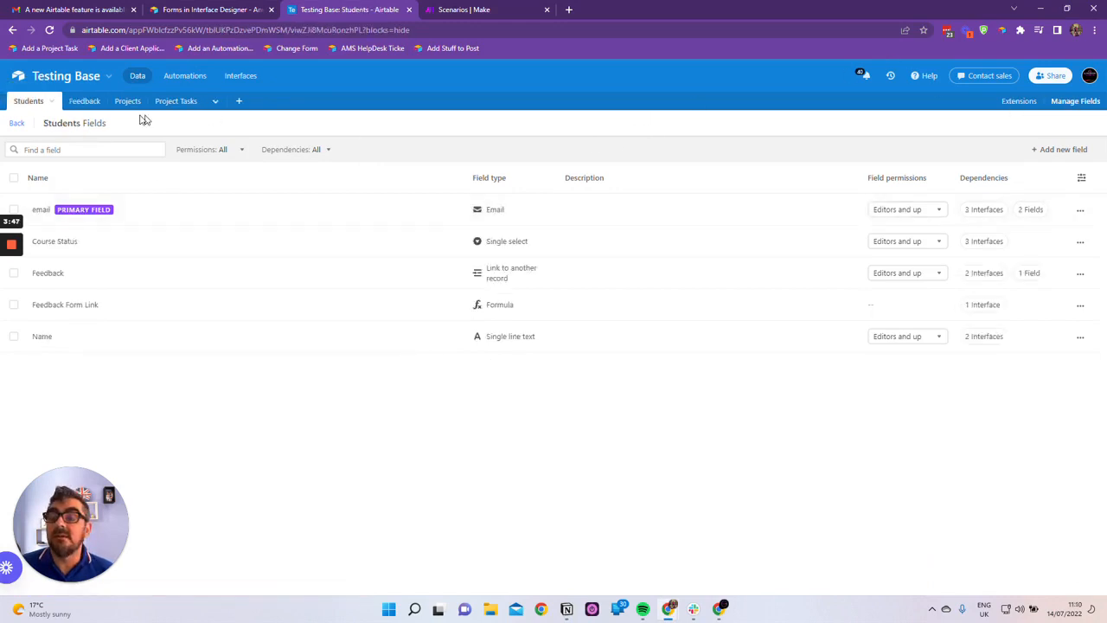
Close the field manager and view the options for creating a form view in the Students table
left_click(1064, 106)
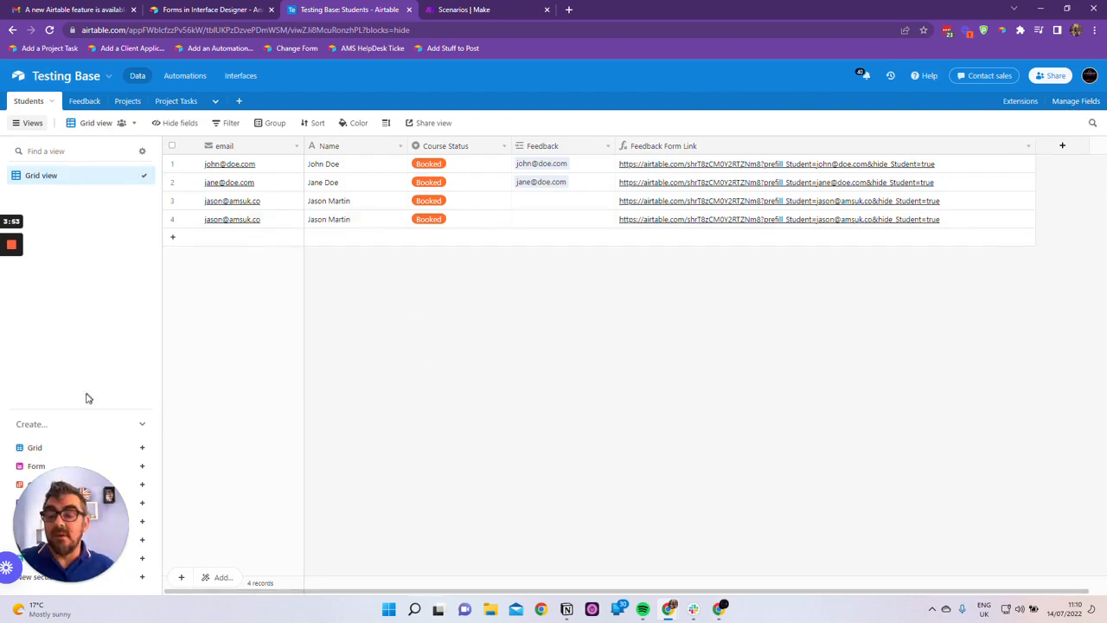
left_click_drag(68, 517, 284, 512)
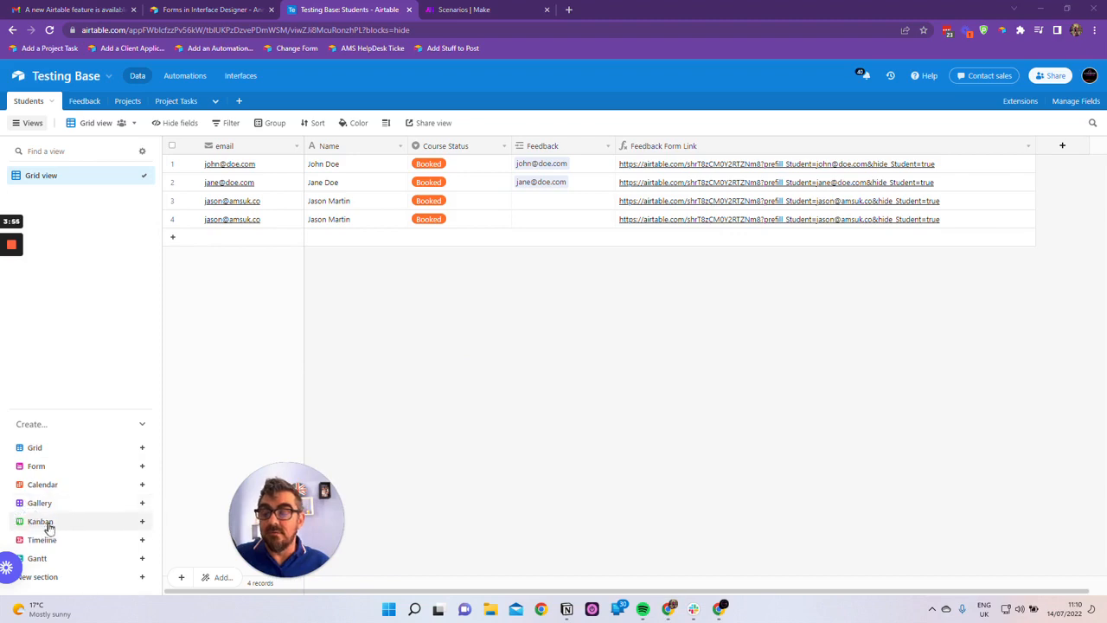
left_click(39, 468)
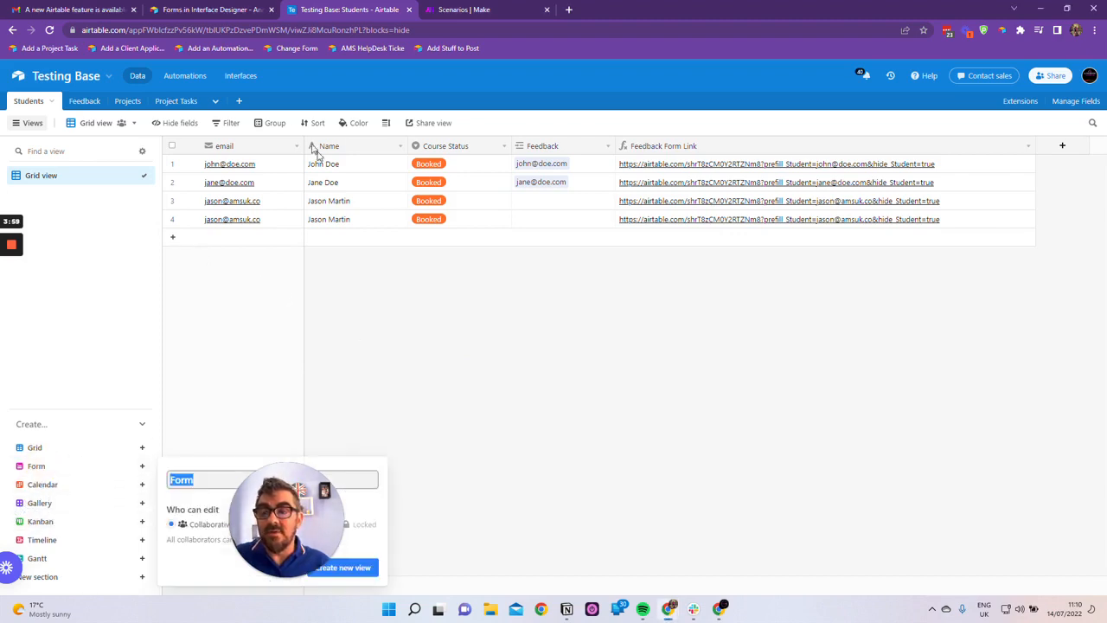
Open the Students page of the Testing interface to view its record review layout
left_click(241, 77)
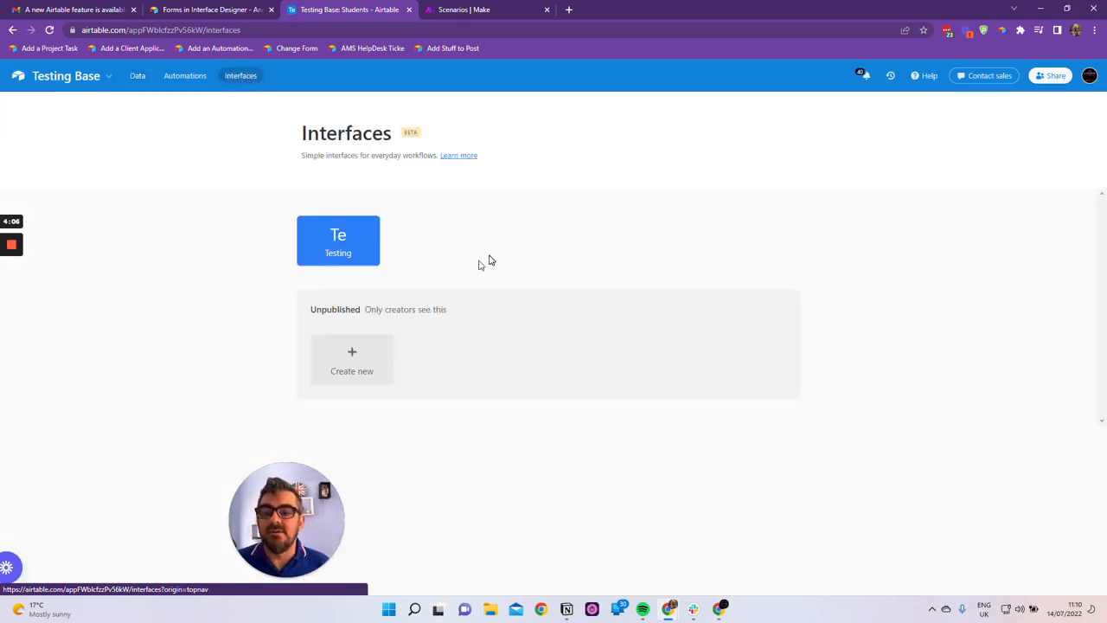
left_click(347, 241)
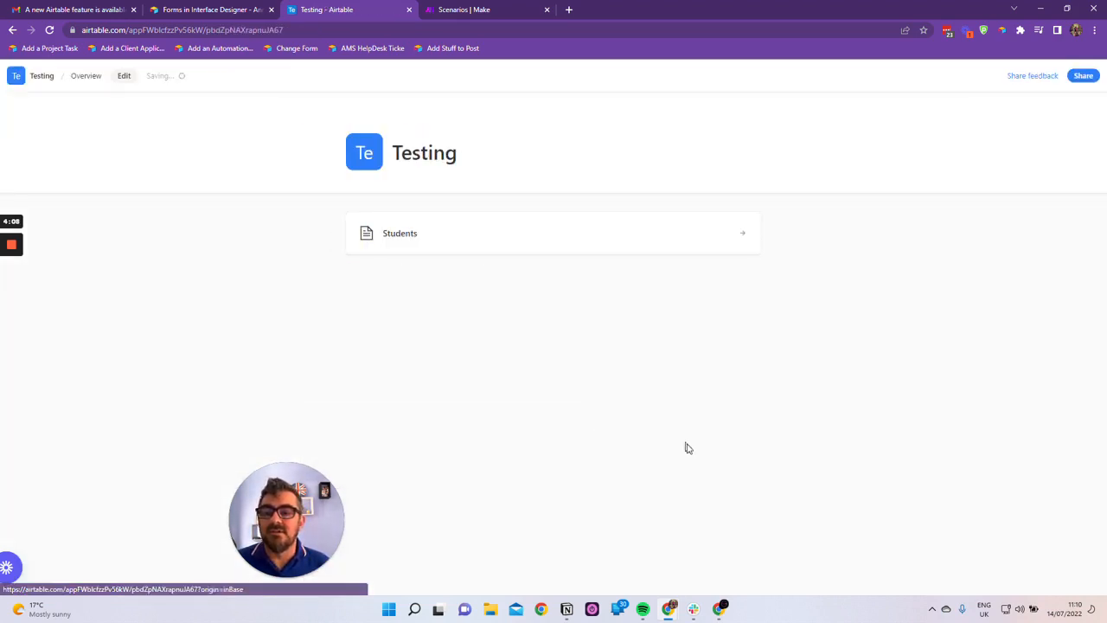
left_click(414, 238)
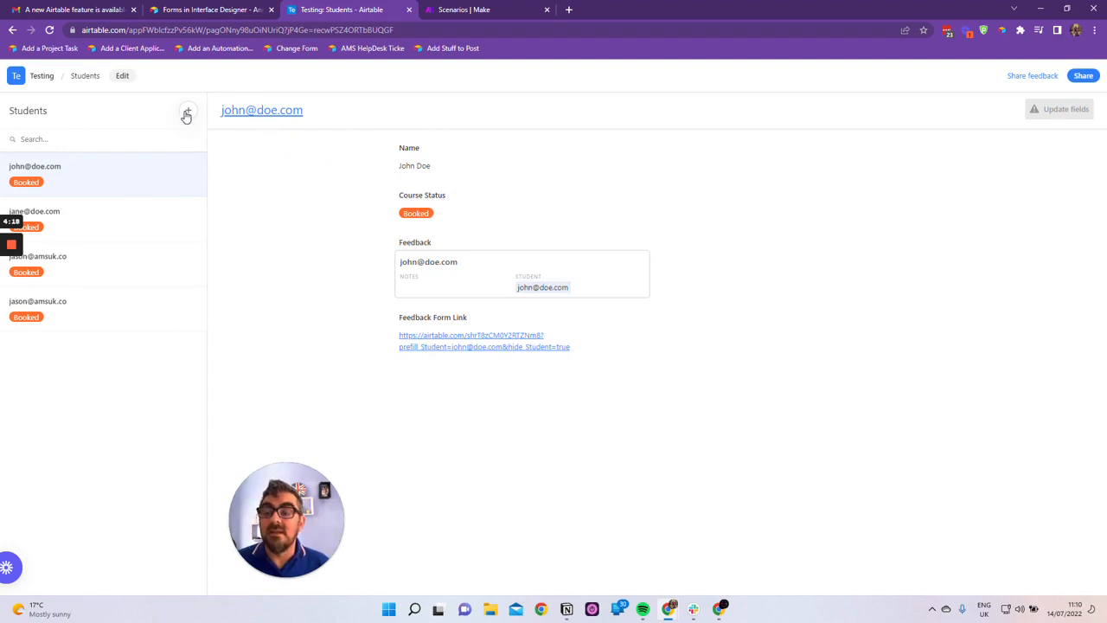
Edit the Testing interface from its overview and start a new page with the Form layout
left_click(15, 76)
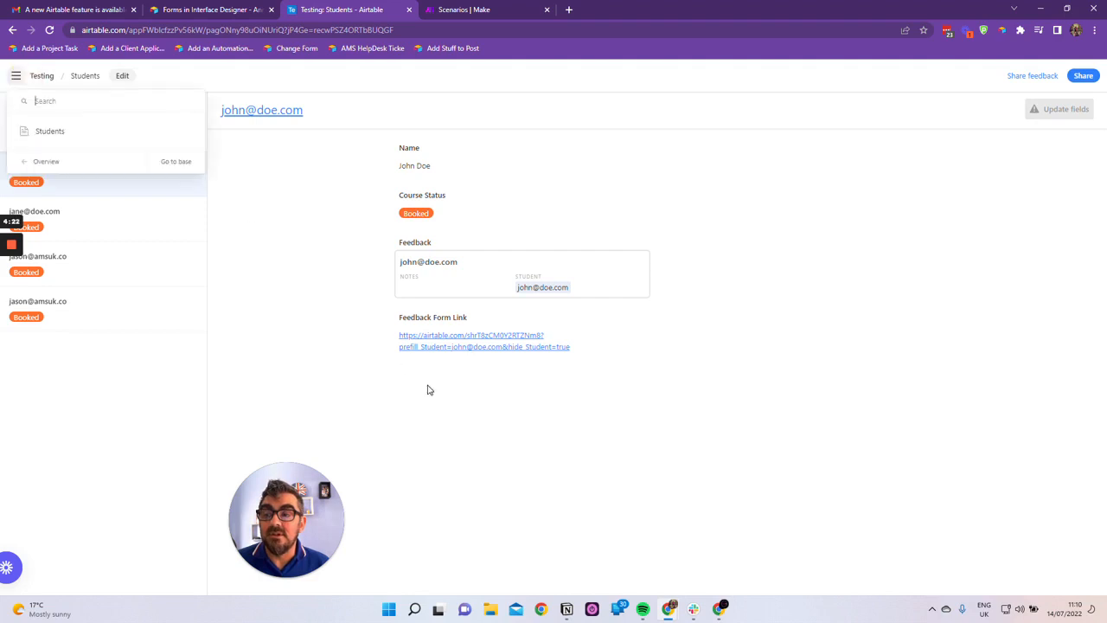
left_click(45, 163)
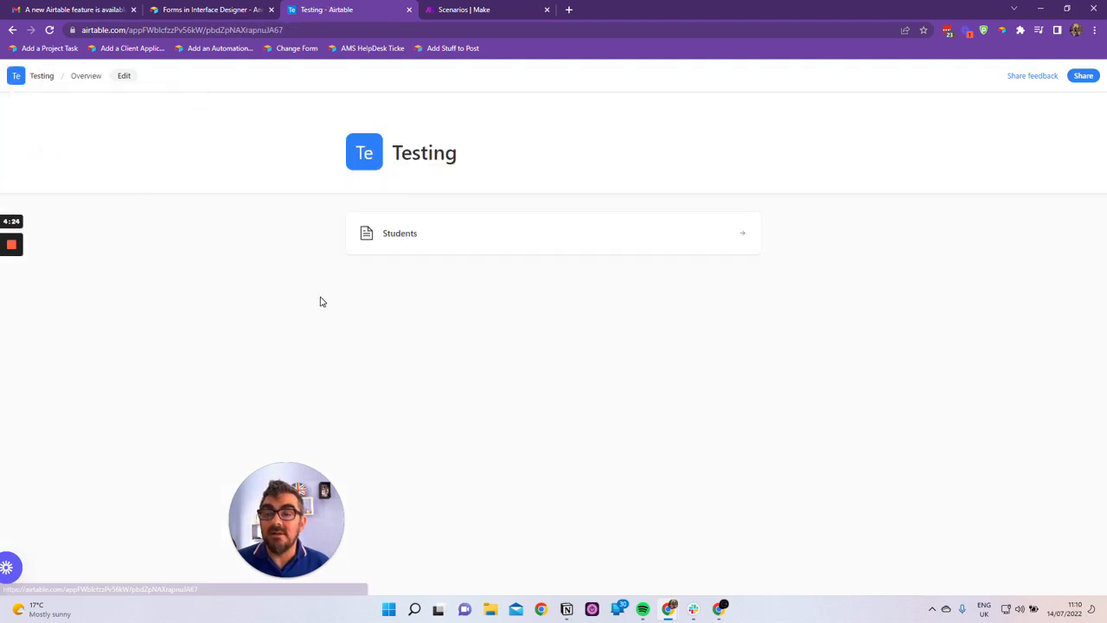
left_click(124, 77)
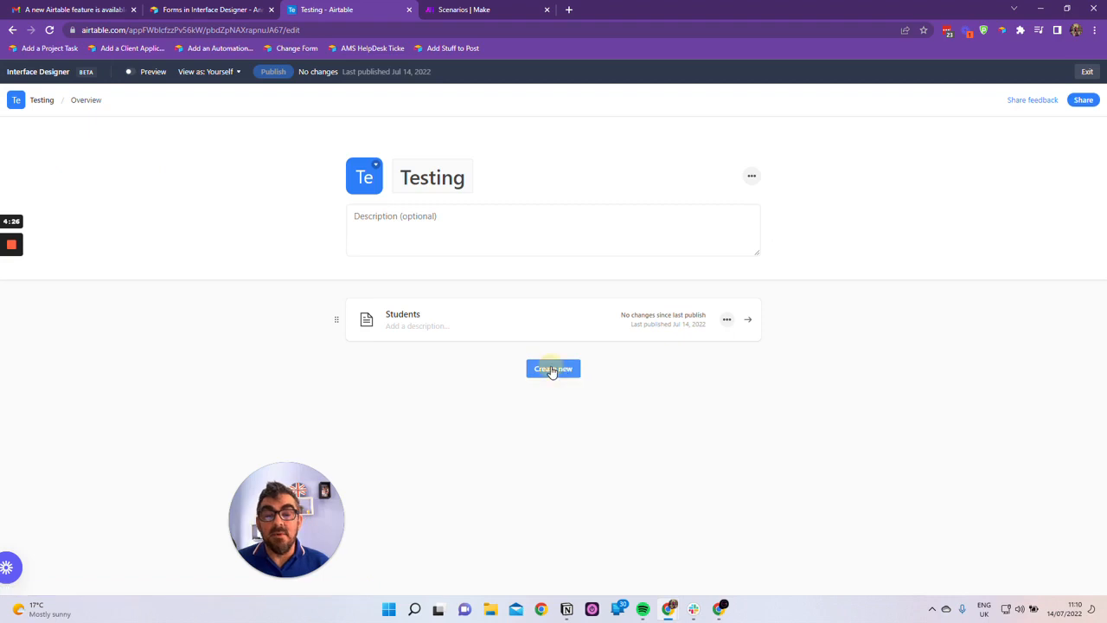
left_click(570, 370)
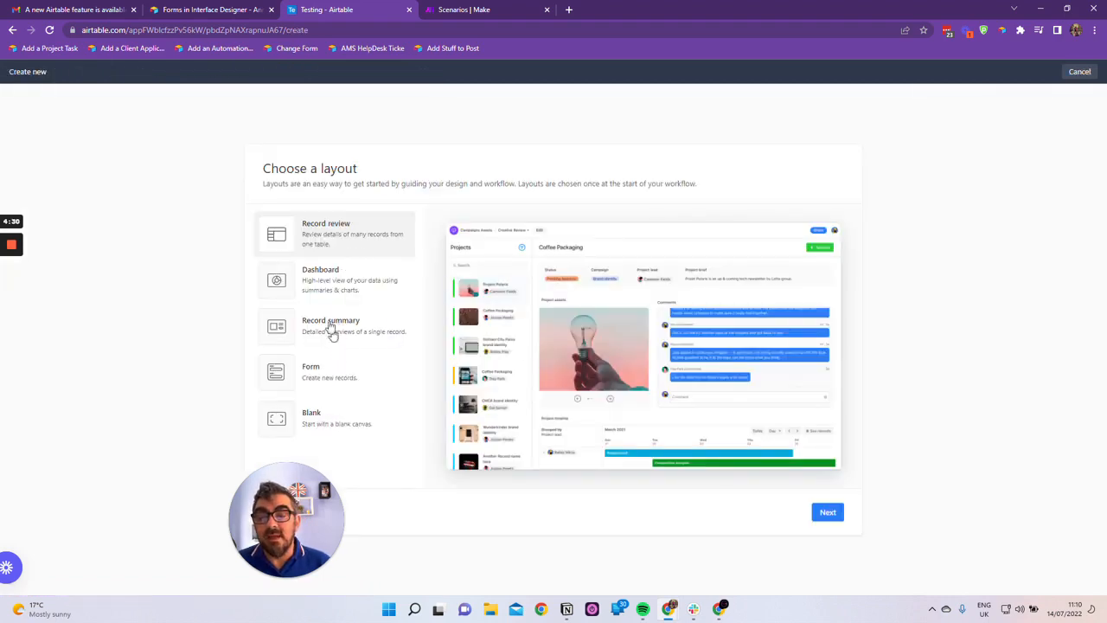
left_click(317, 373)
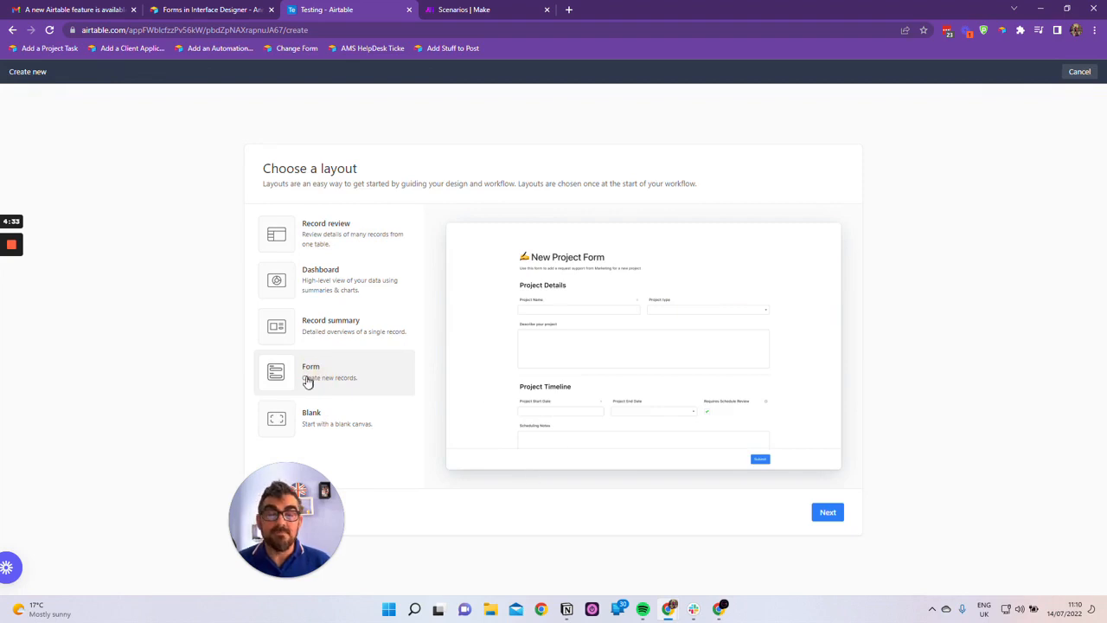
left_click(832, 513)
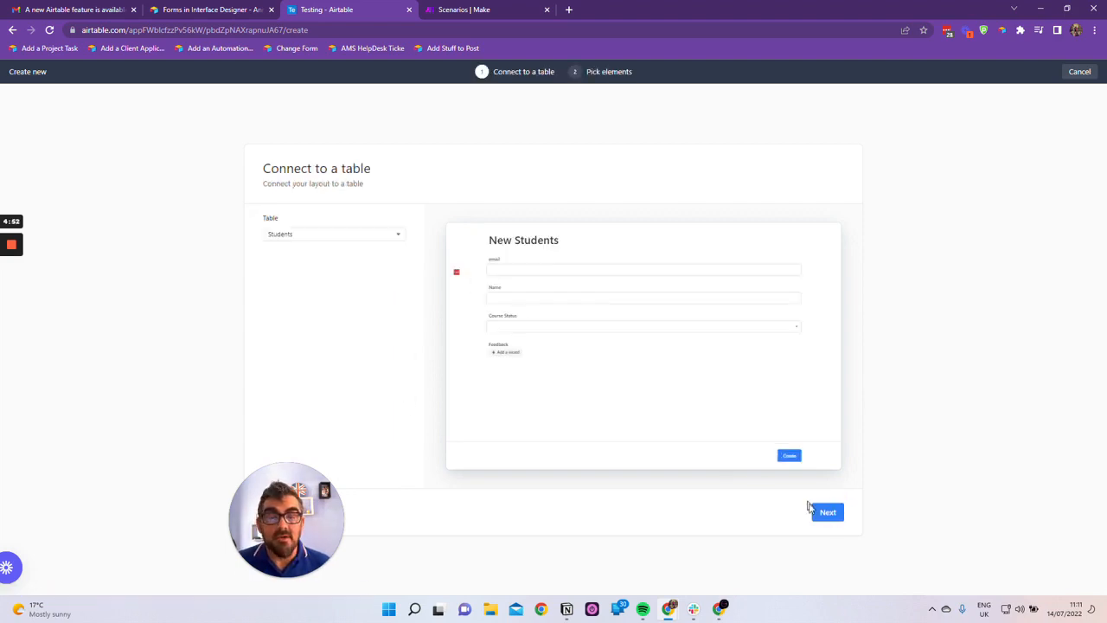
Connect the form to the Students table with the email, Name, Course Status and Feedback fields, and finish it as New Students
left_click(828, 513)
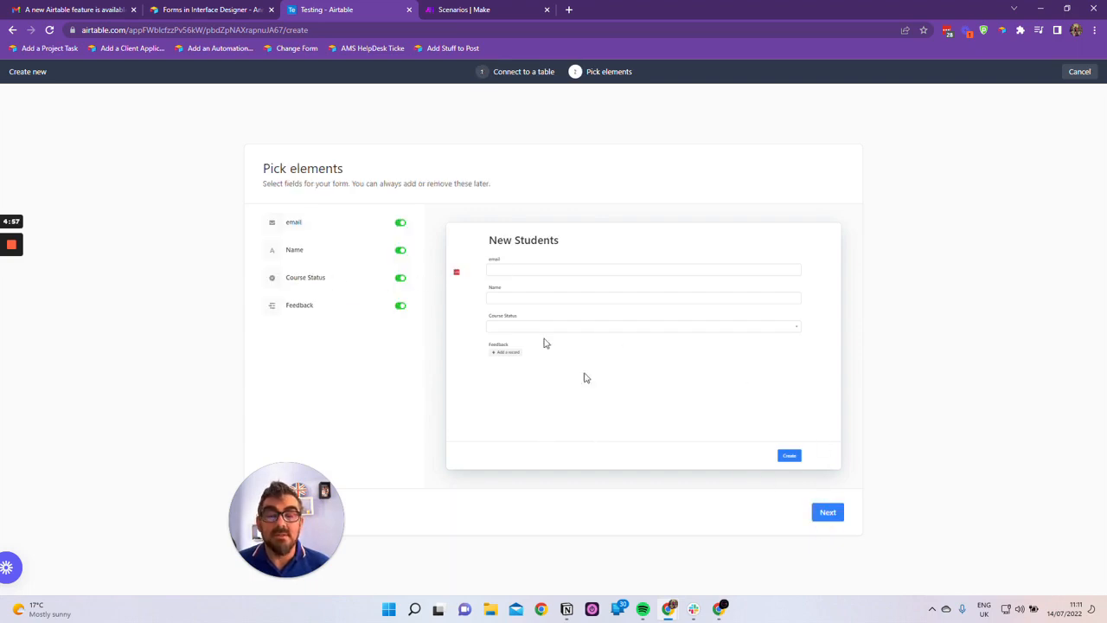
left_click(839, 519)
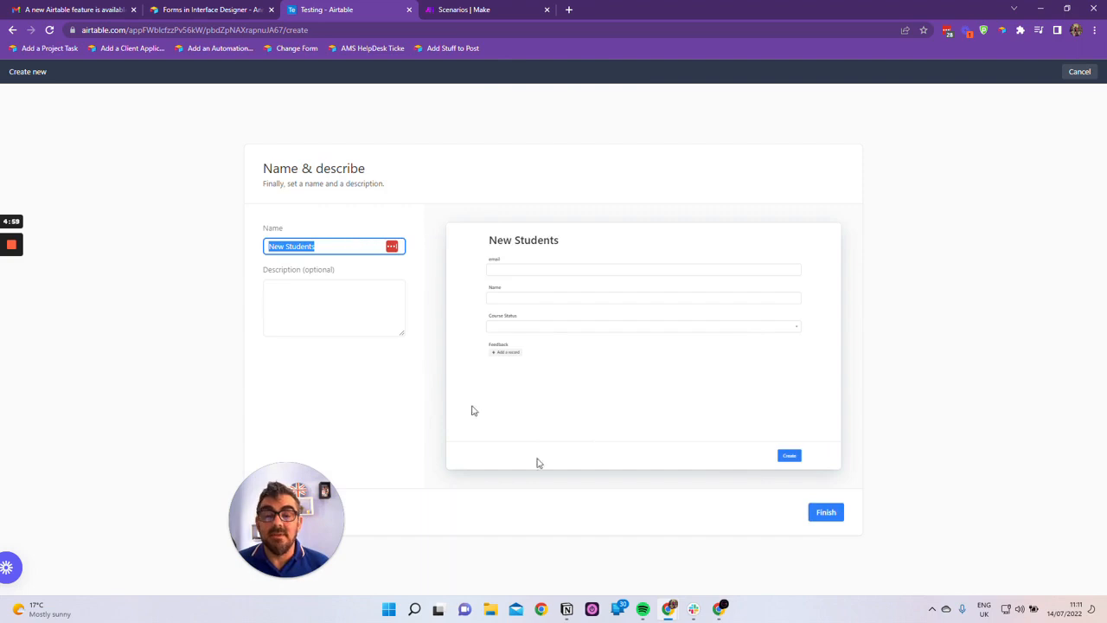
left_click(1085, 76)
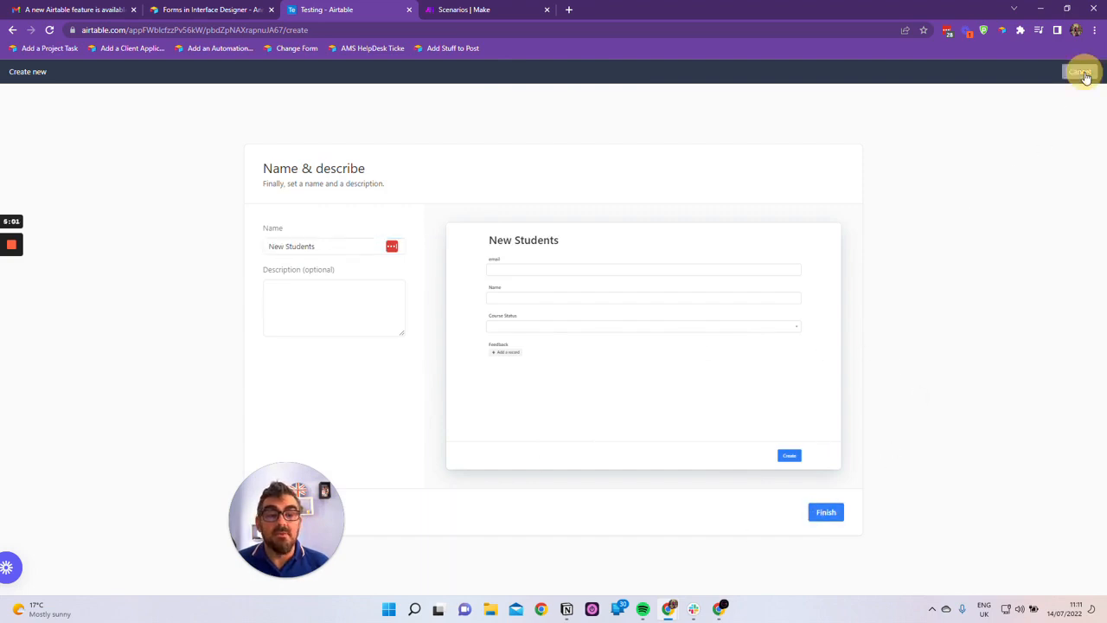
left_click_drag(1085, 76, 929, 400)
left_click(828, 520)
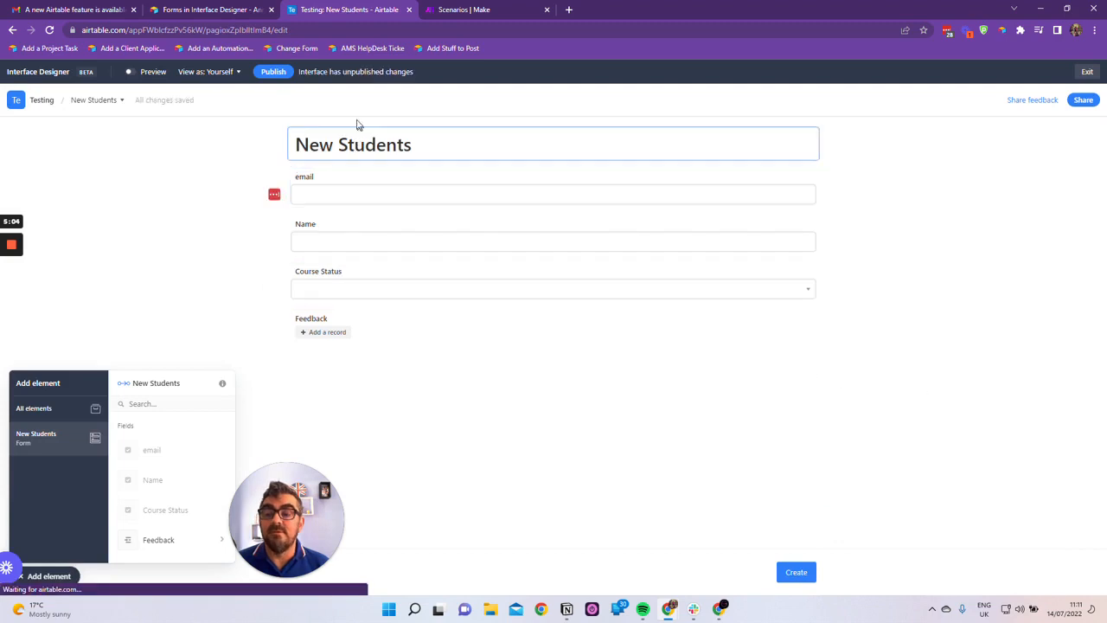
Publish the New Students page in the Testing interface, declining the LastPass save offer and closing the sharing dialog
left_click(273, 71)
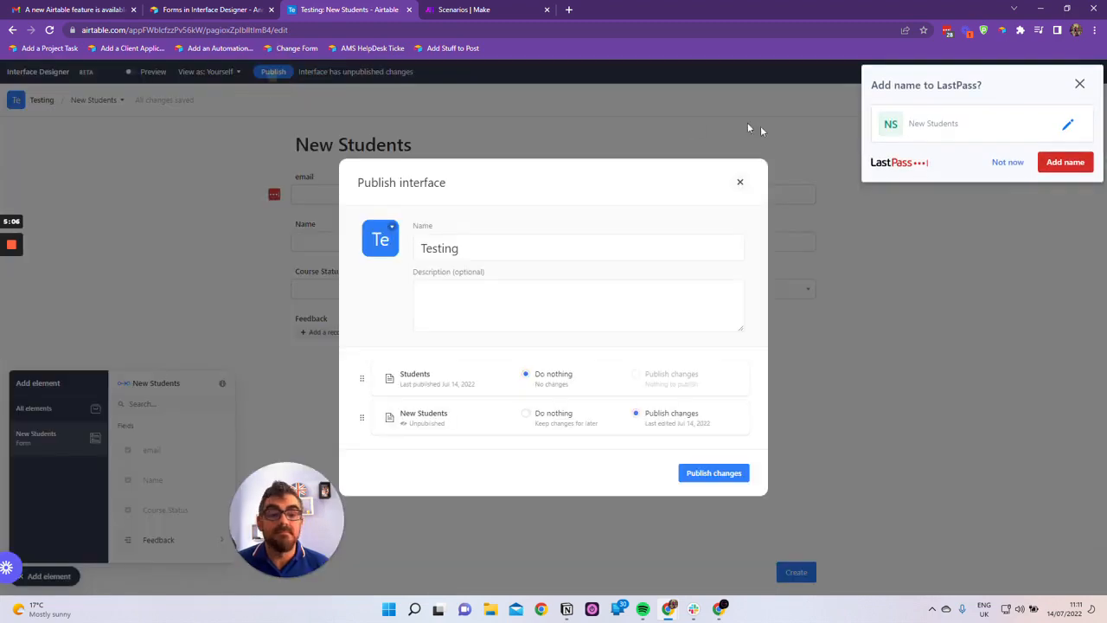
left_click(1006, 165)
left_click(705, 473)
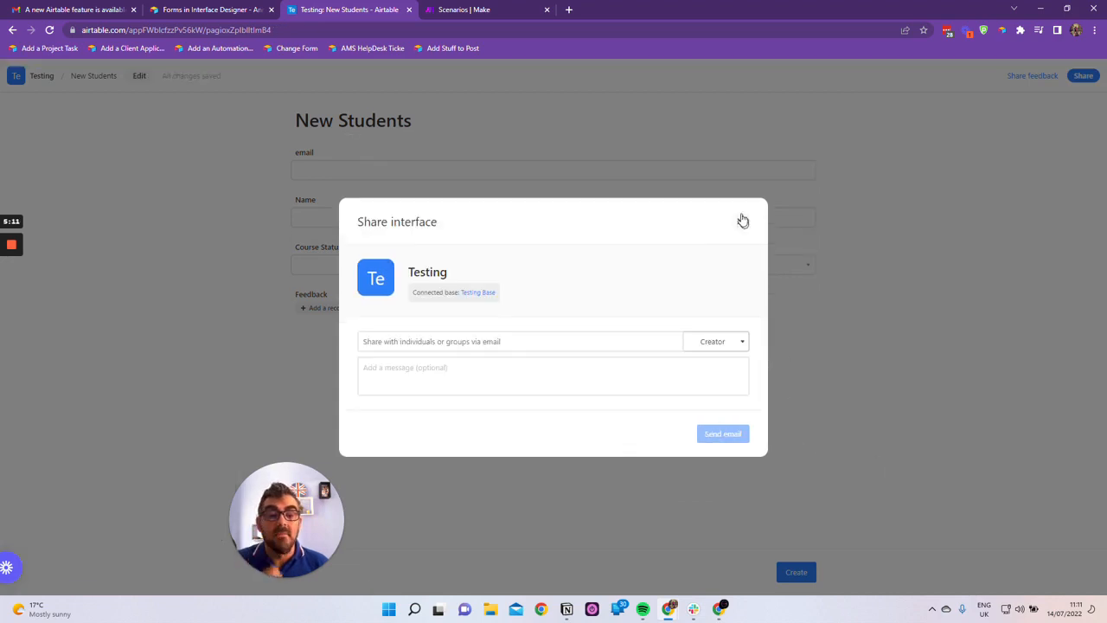
left_click(739, 223)
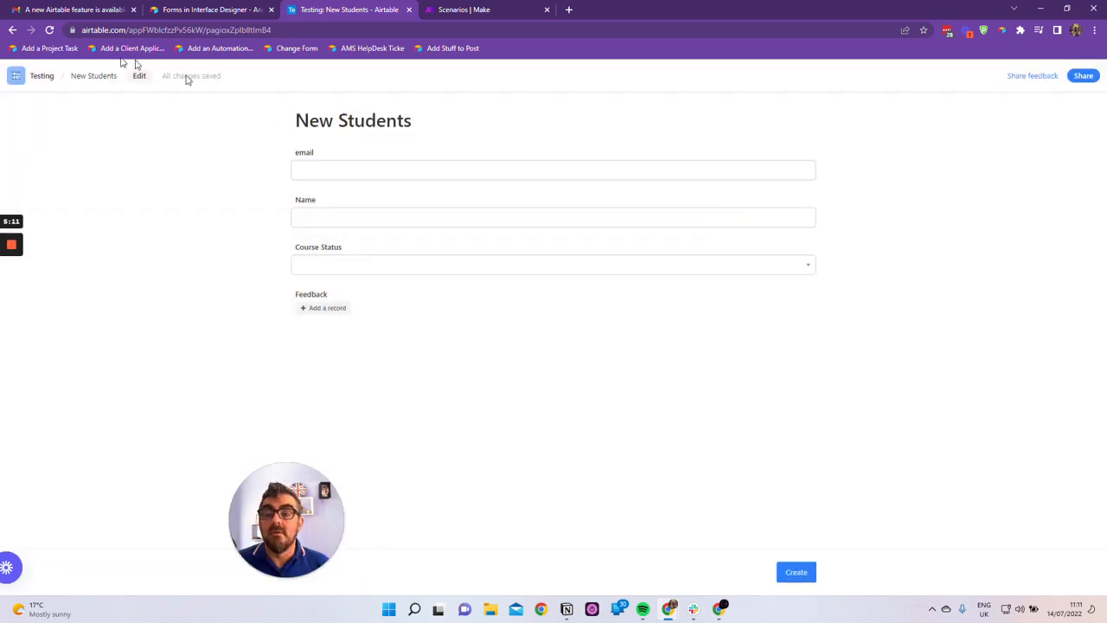
View the published New Students form from the Testing overview, and return to the Students page
left_click(41, 80)
left_click(39, 190)
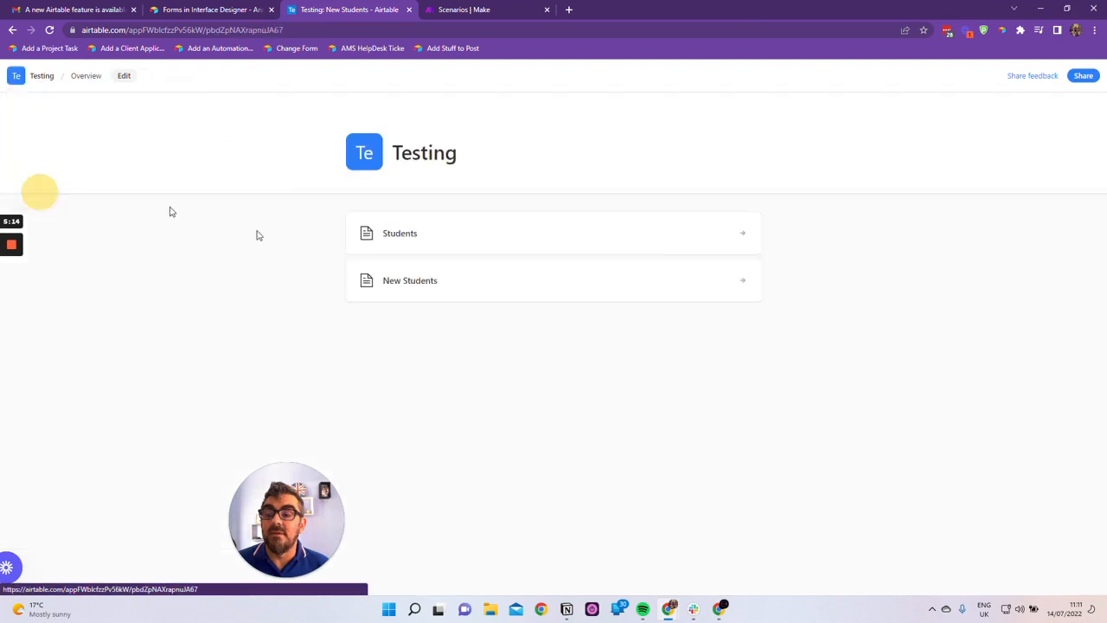
left_click(425, 289)
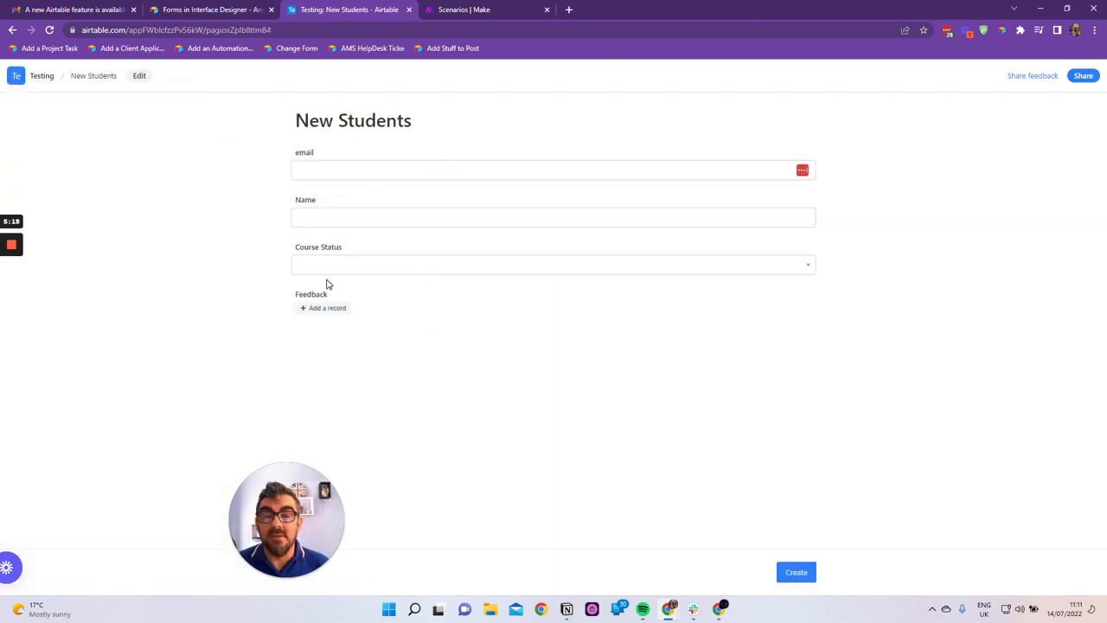
left_click(47, 81)
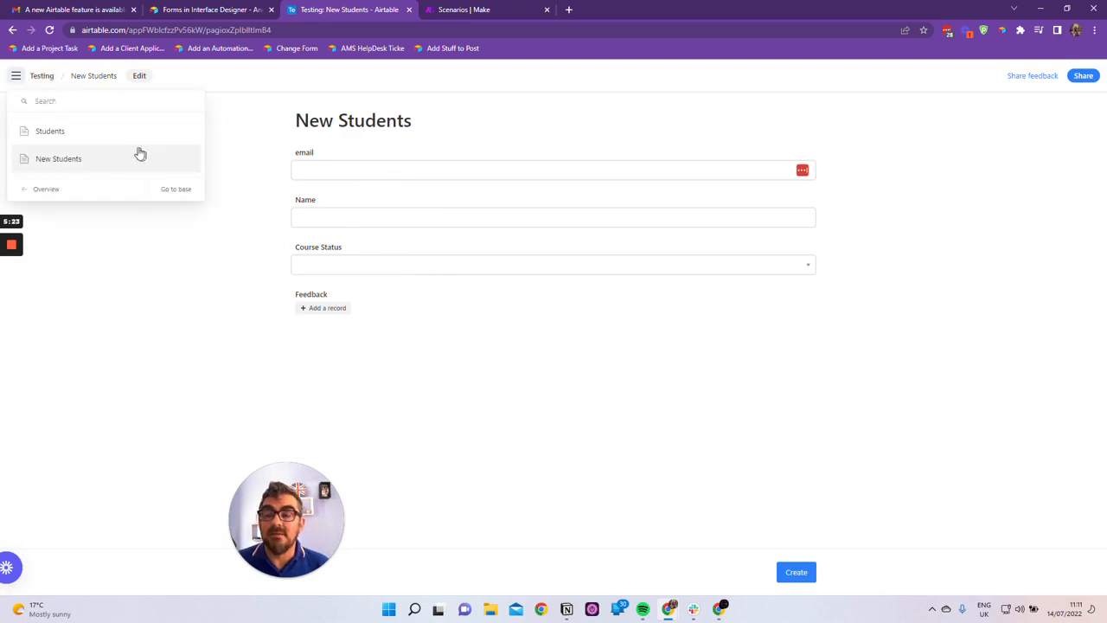
left_click(104, 134)
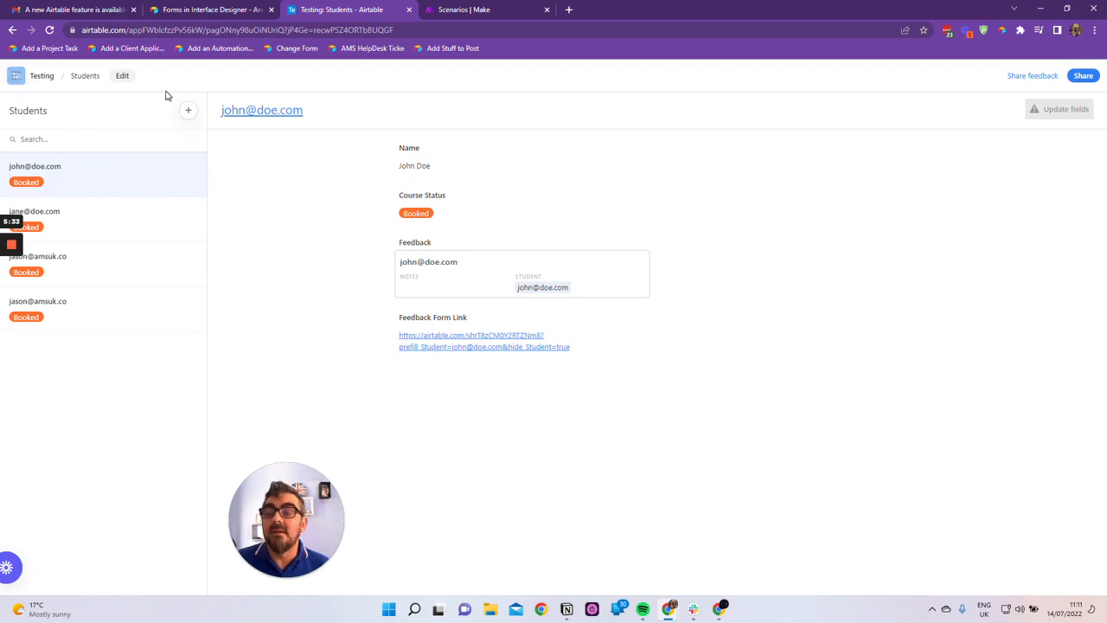
Edit the Students page and examine the record list's properties, including its action for creating new records
left_click(121, 77)
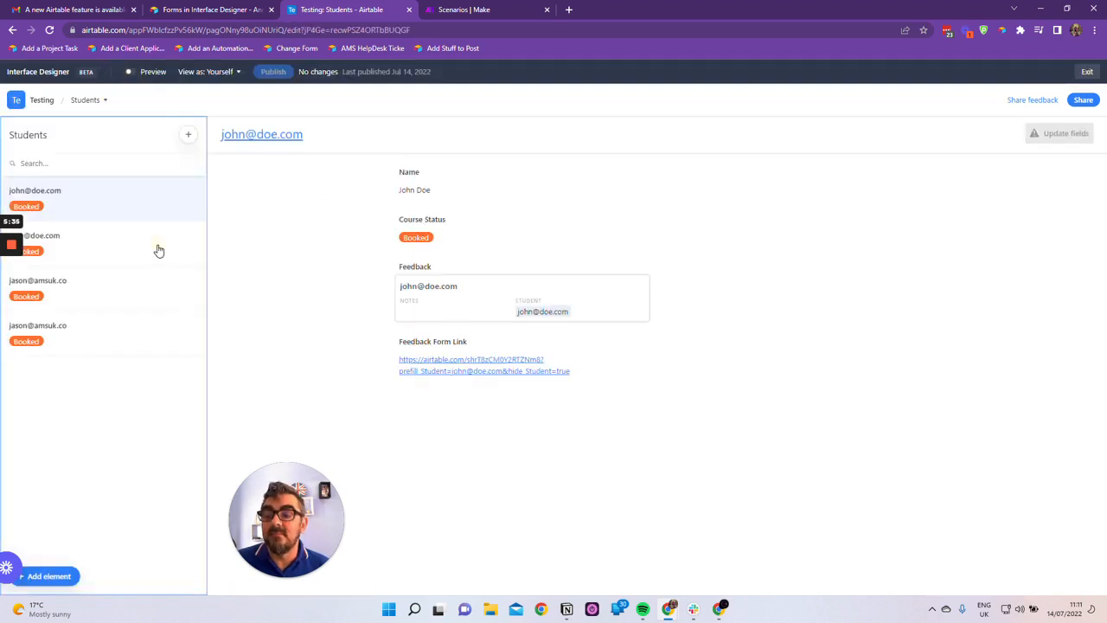
left_click(159, 251)
left_click_drag(272, 462, 659, 368)
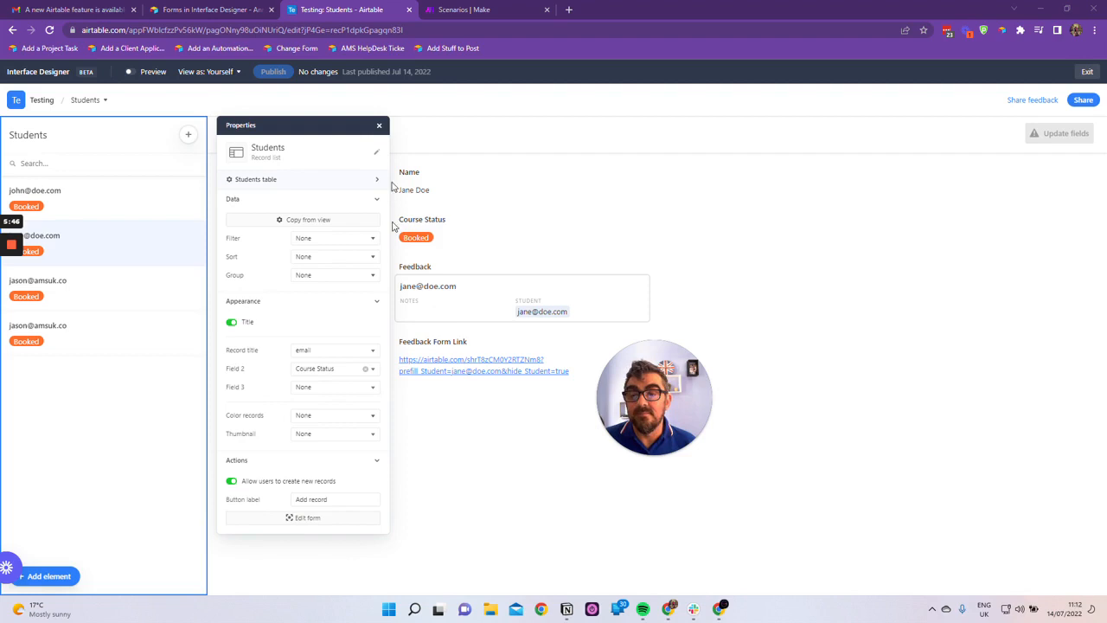
left_click(379, 125)
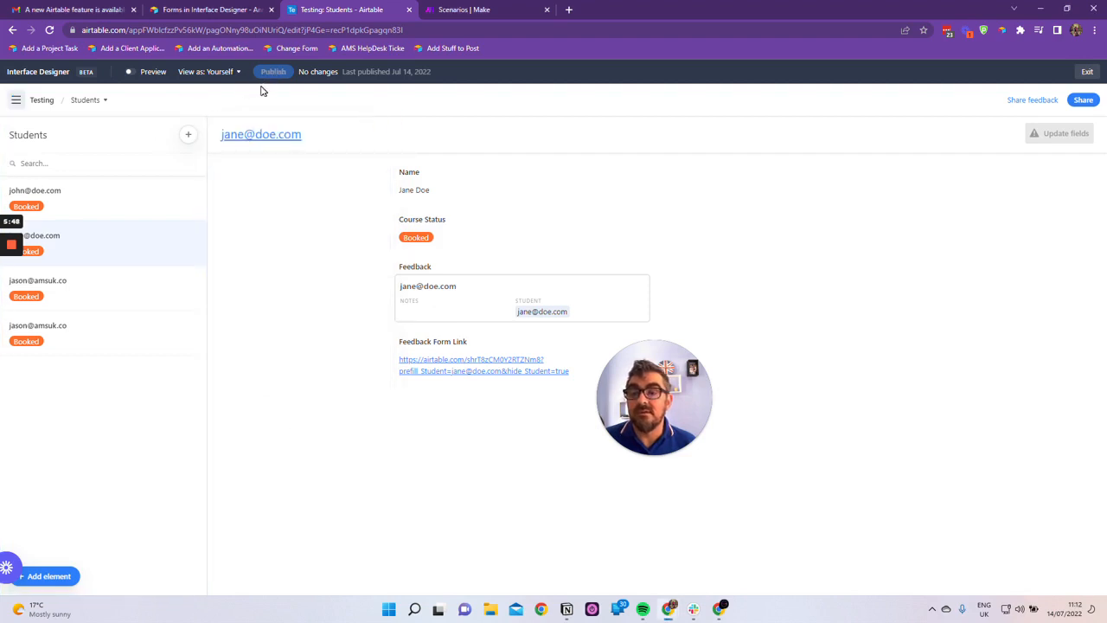
View the form for adding a record from the Students list, and close it without creating one
left_click(188, 138)
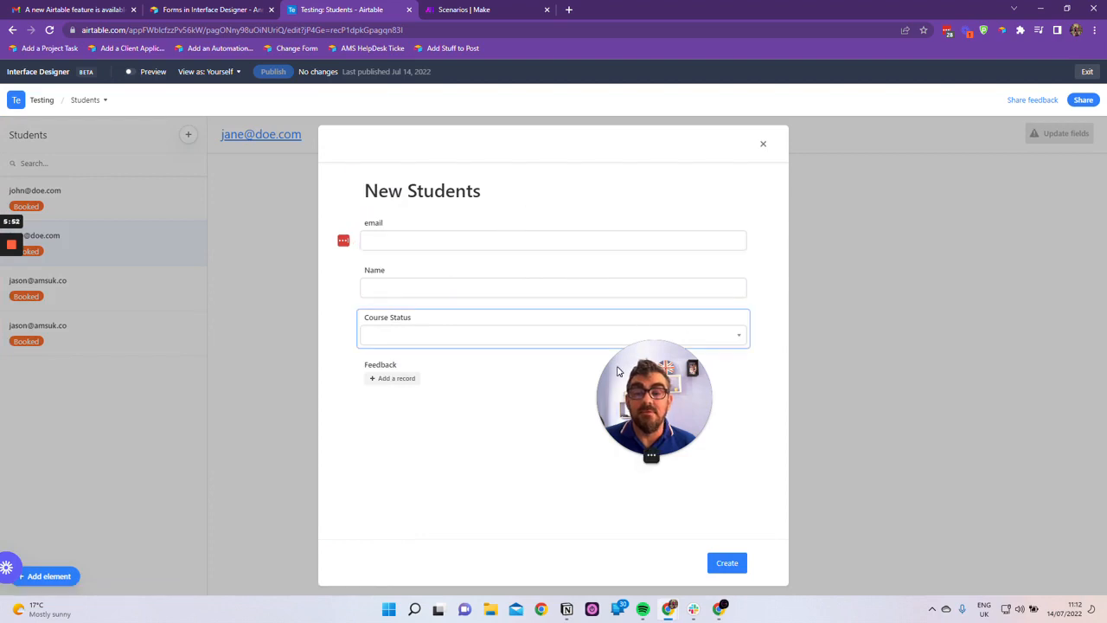
left_click(763, 147)
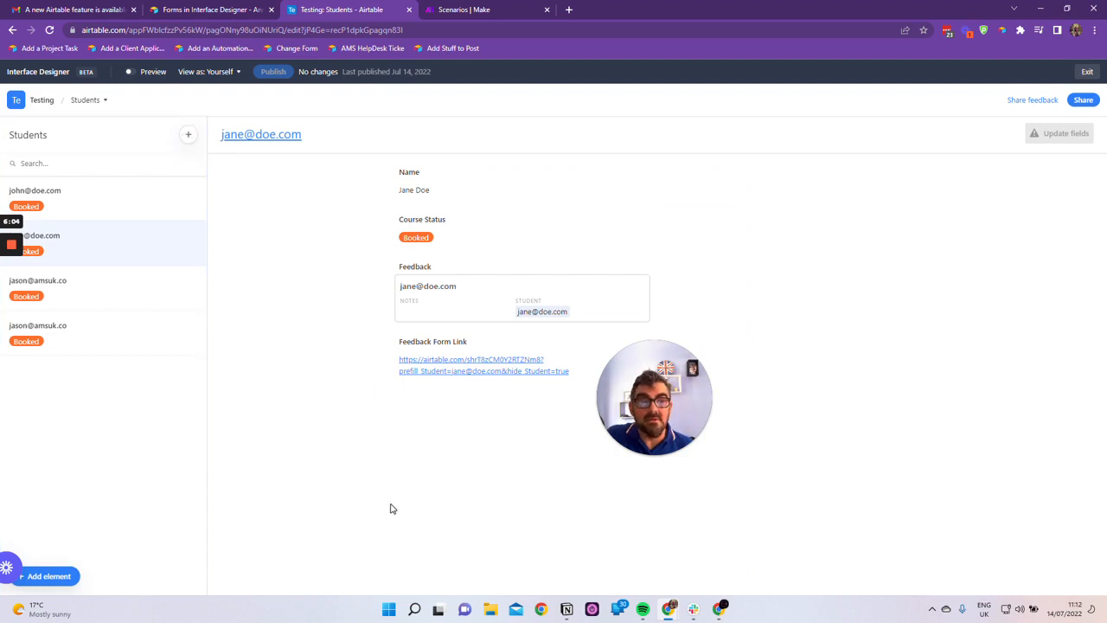
left_click_drag(655, 422, 71, 467)
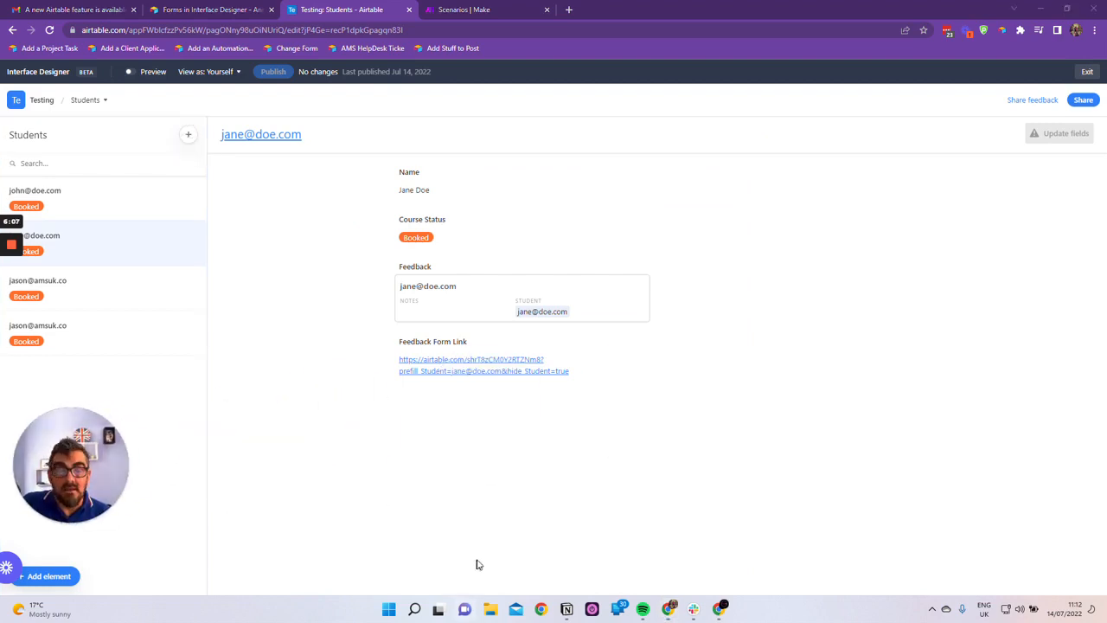
Switch to Notion and review the Airtable Updates July 2022 notes from Base Interface Changes through Managing Fields
left_click(566, 609)
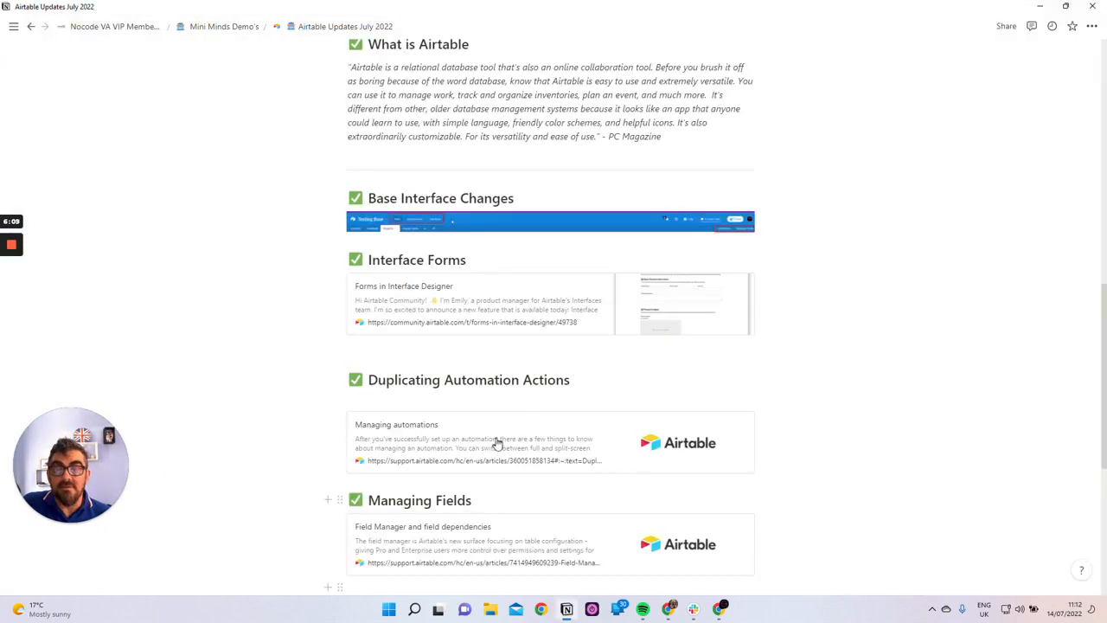
scroll(549, 477, "down", 2)
scroll(554, 476, "up", 1)
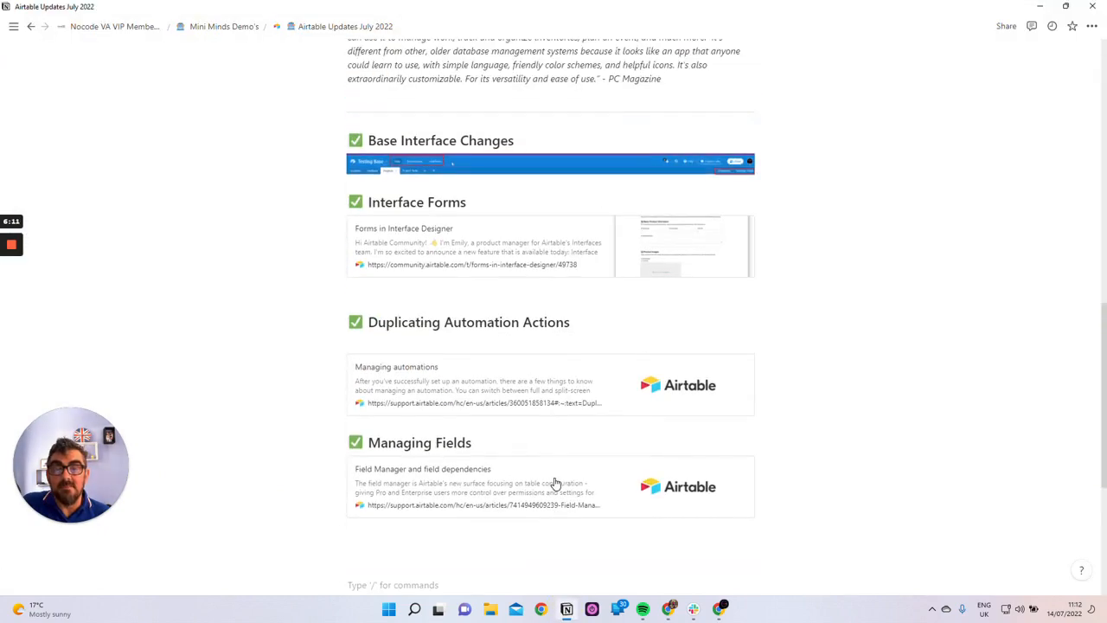
scroll(554, 481, "up", 2)
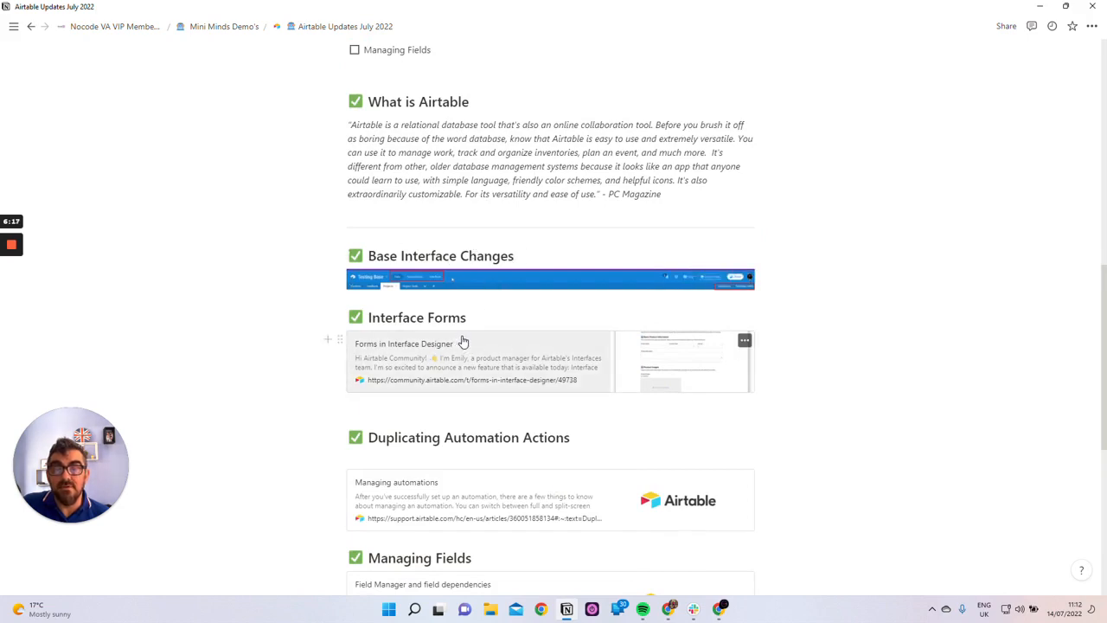
scroll(494, 398, "down", 1)
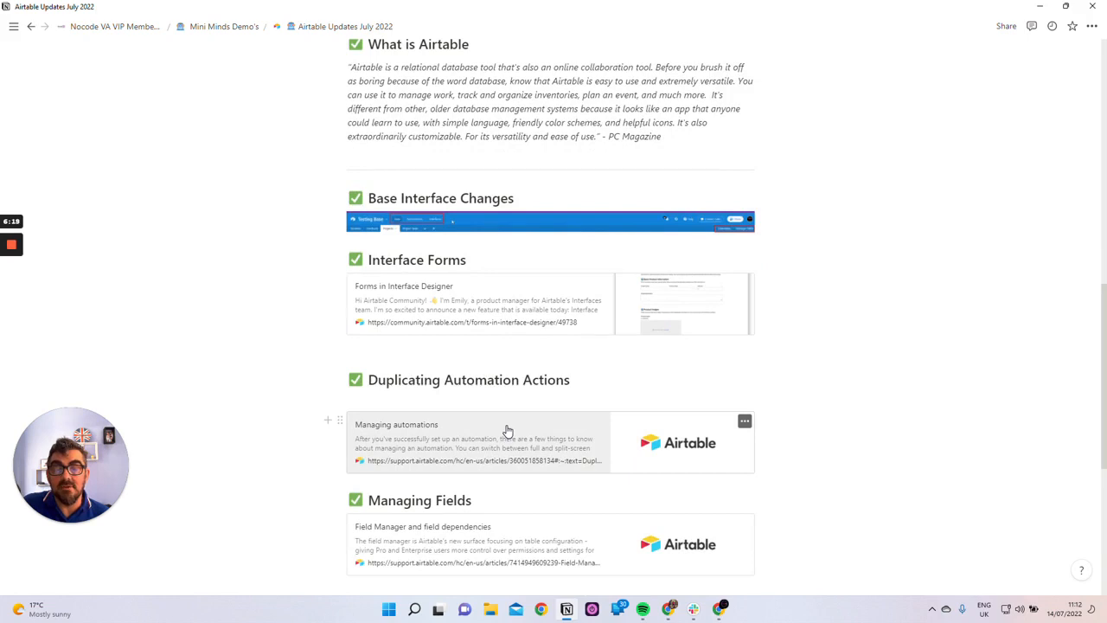
scroll(508, 430, "down", 2)
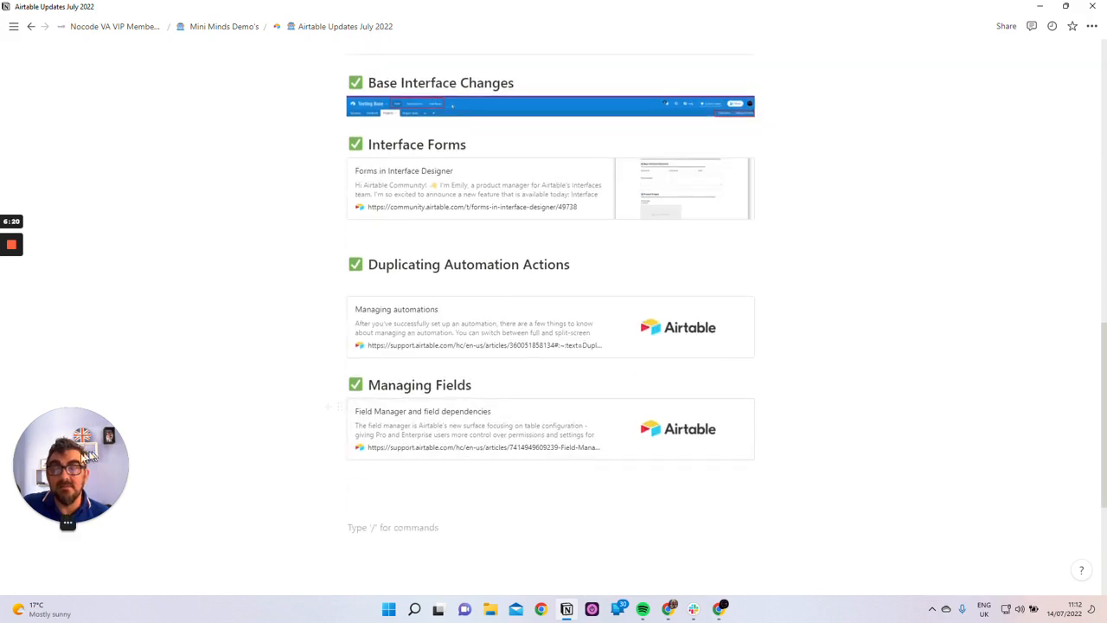
left_click_drag(86, 454, 980, 467)
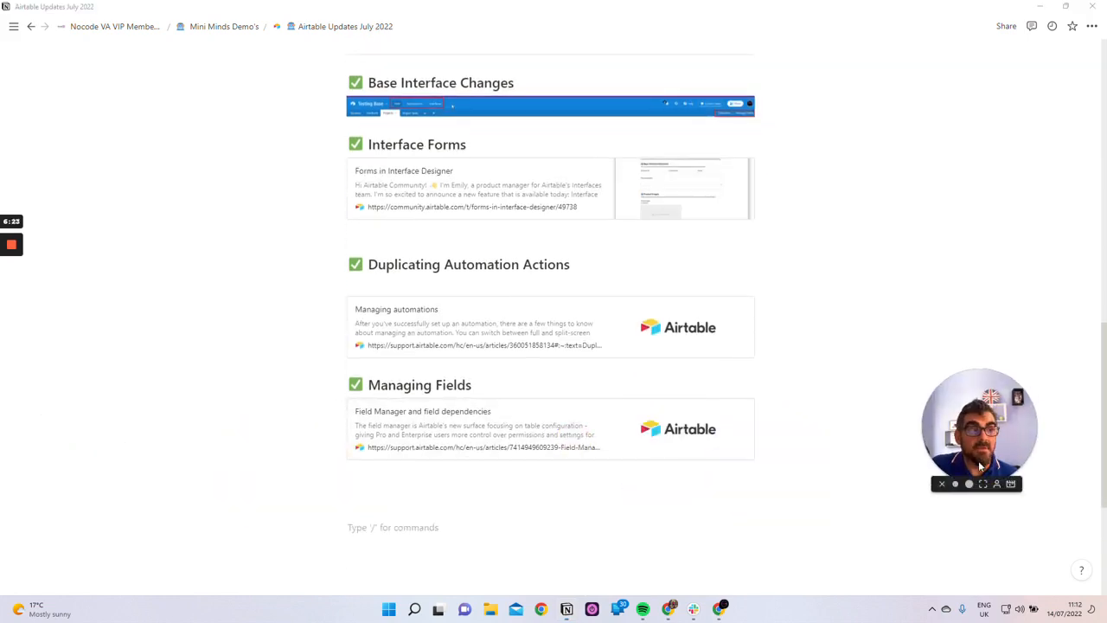